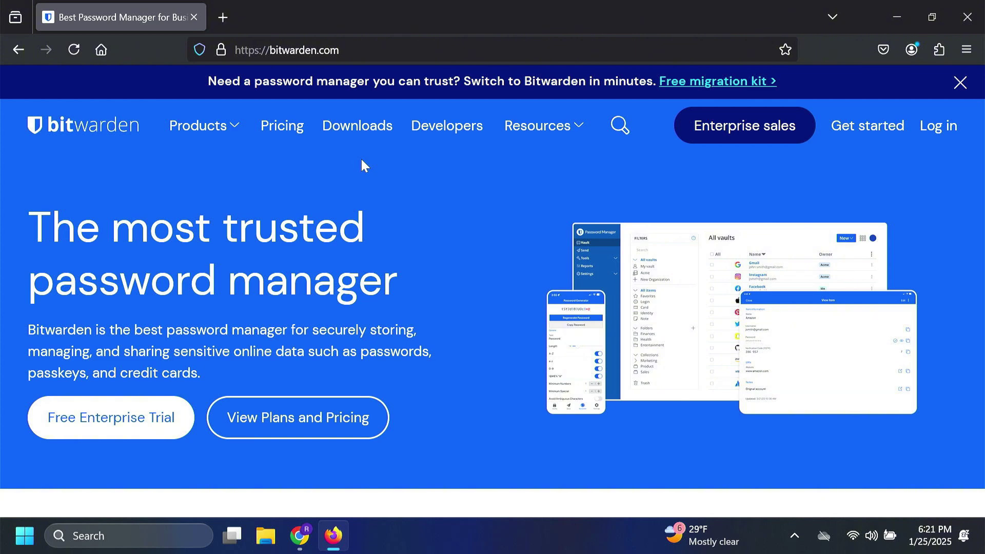
Download the standard Windows installer, Bitwarden-Installer.exe, from the Bitwarden downloads page
{"action": "left_click", "coordinate": [356, 132]}
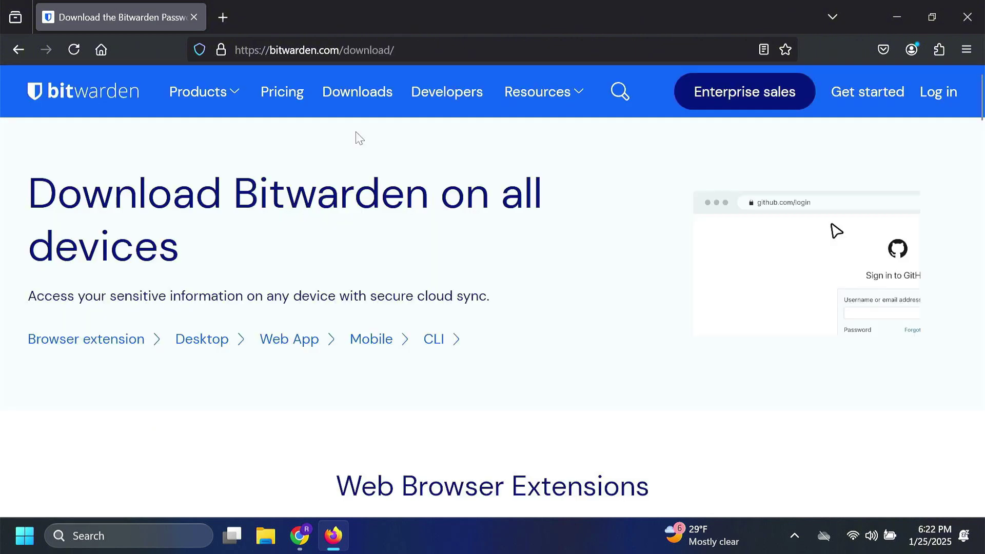
{"action": "scroll", "coordinate": [357, 133], "scroll_direction": "down", "scroll_amount": 2}
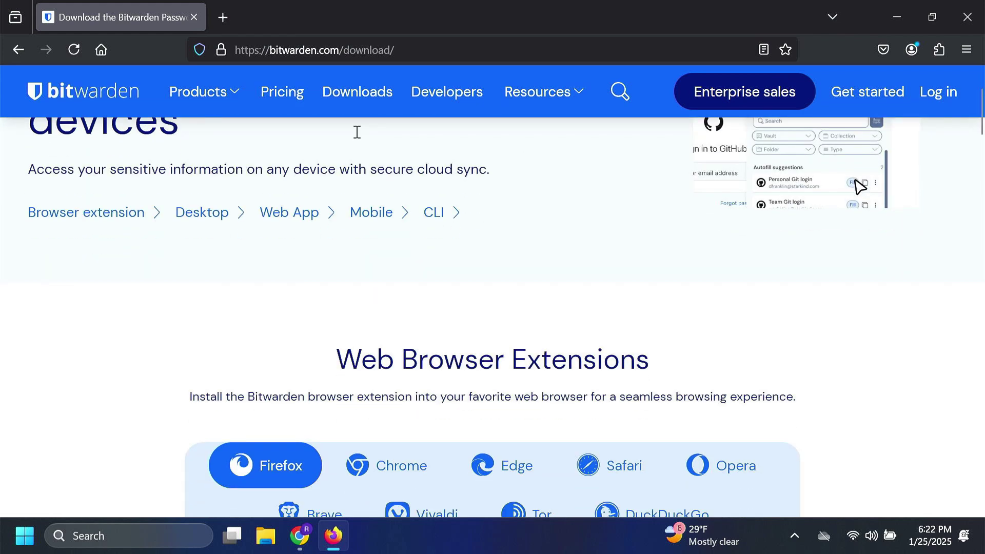
{"action": "scroll", "coordinate": [357, 136], "scroll_direction": "down", "scroll_amount": 2}
{"action": "scroll", "coordinate": [359, 142], "scroll_direction": "down", "scroll_amount": 3}
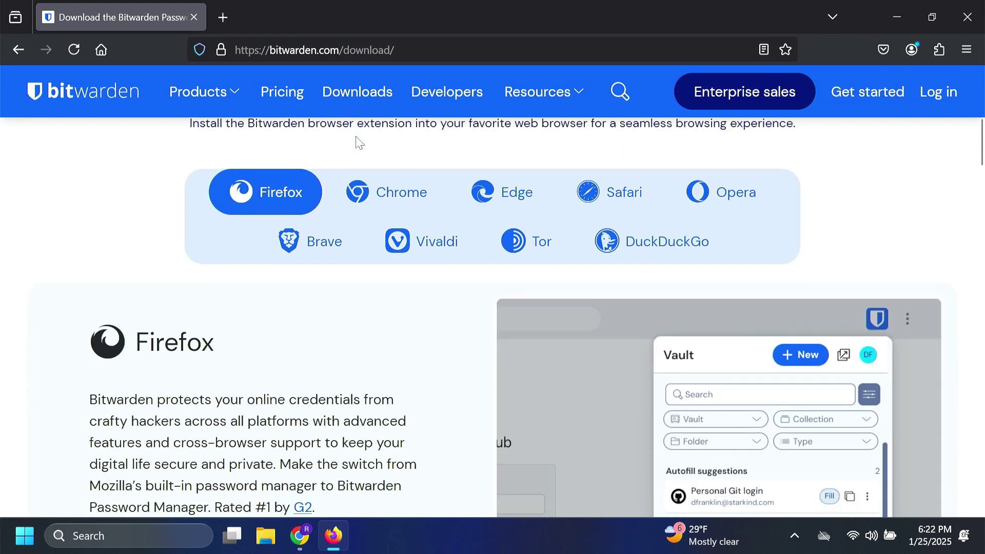
{"action": "scroll", "coordinate": [359, 142], "scroll_direction": "down", "scroll_amount": 9}
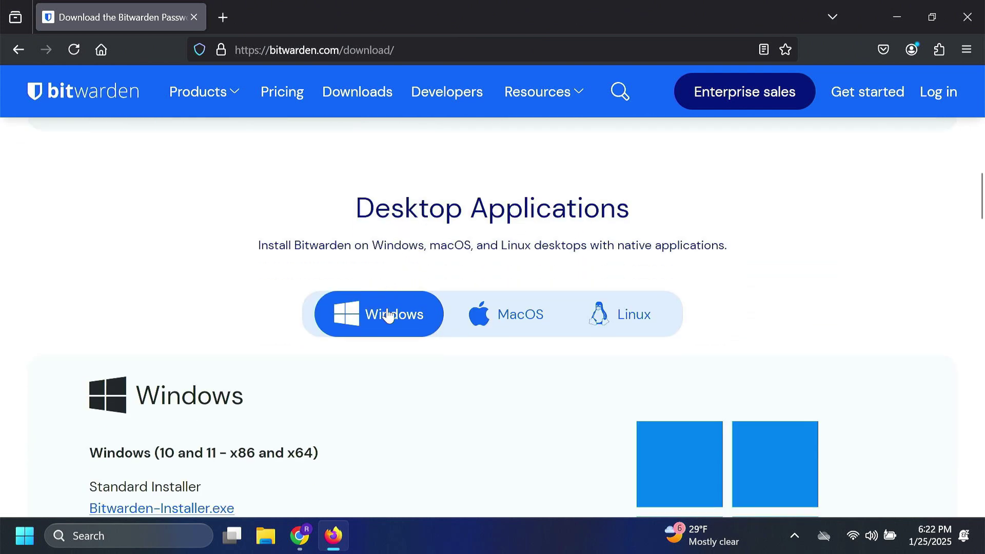
{"action": "scroll", "coordinate": [389, 315], "scroll_direction": "down", "scroll_amount": 3}
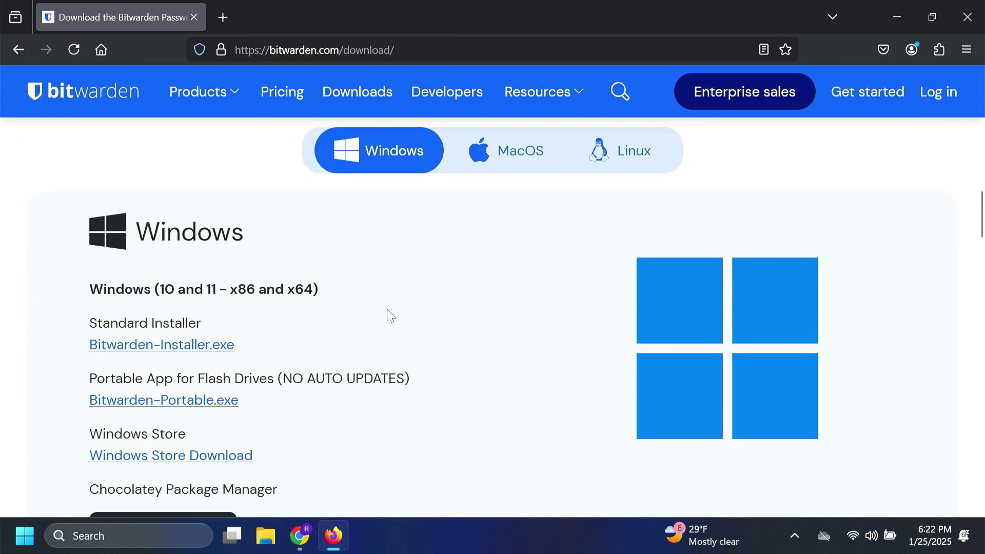
{"action": "left_click", "coordinate": [207, 347]}
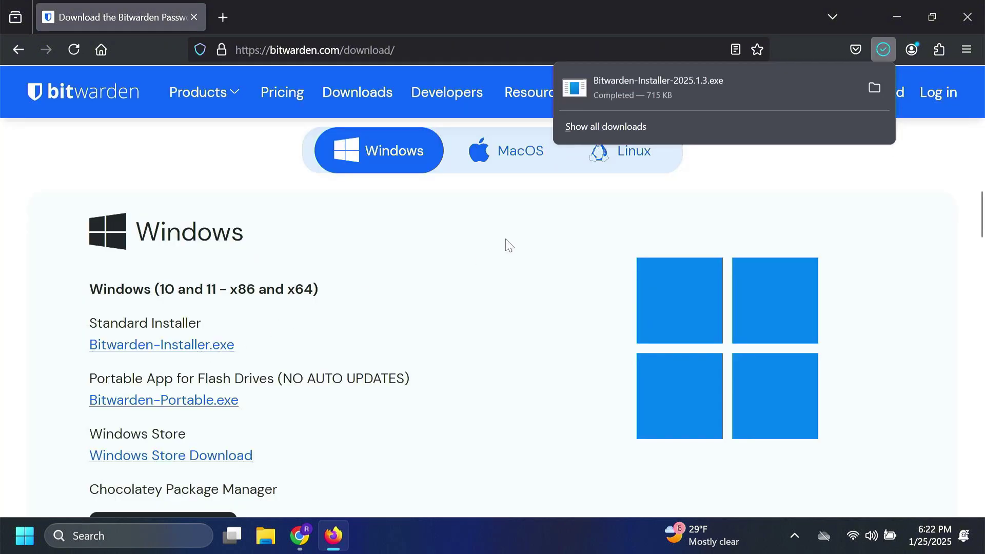
Run the downloaded installer, install Bitwarden only for the current user, and finish setup with Run Bitwarden enabled
{"action": "left_click", "coordinate": [713, 87]}
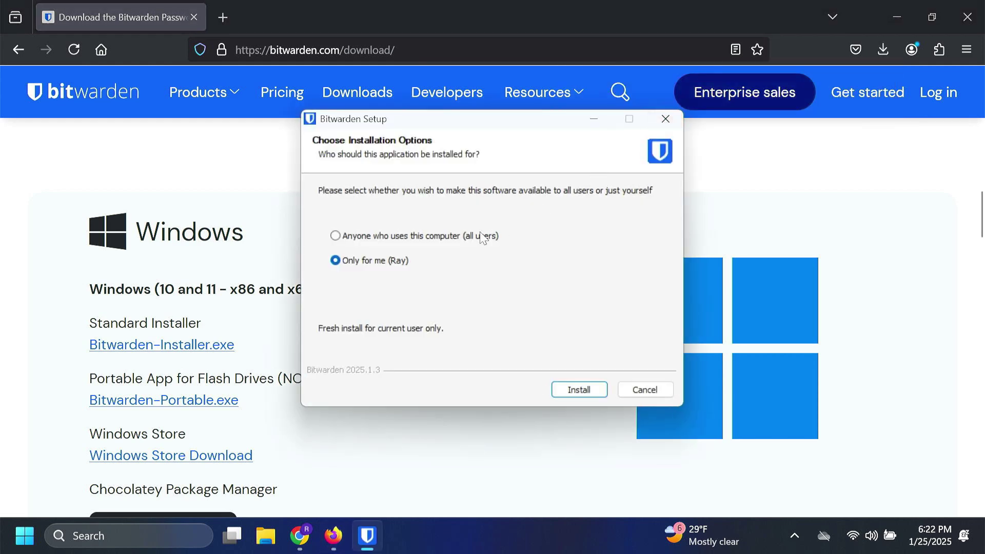
{"action": "left_click", "coordinate": [573, 391]}
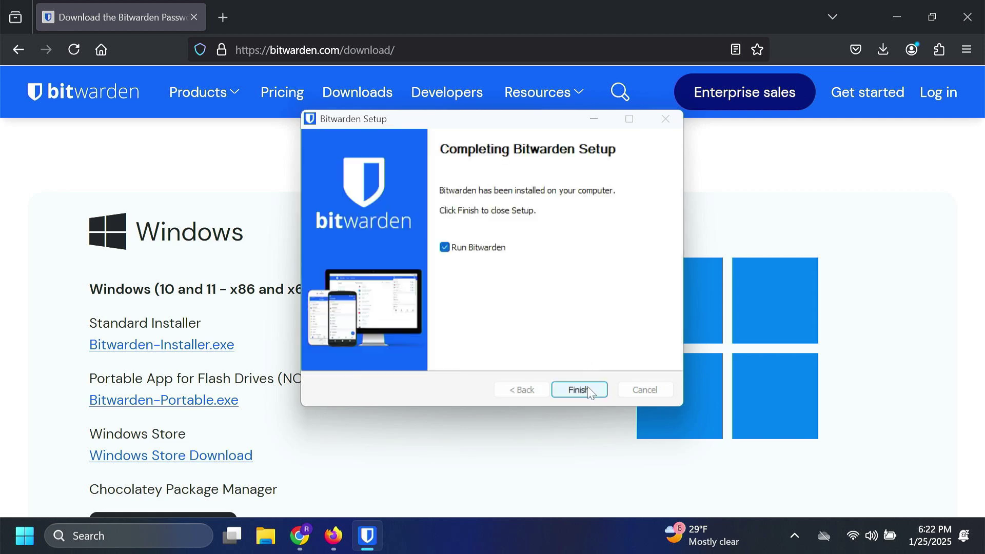
{"action": "left_click", "coordinate": [578, 390]}
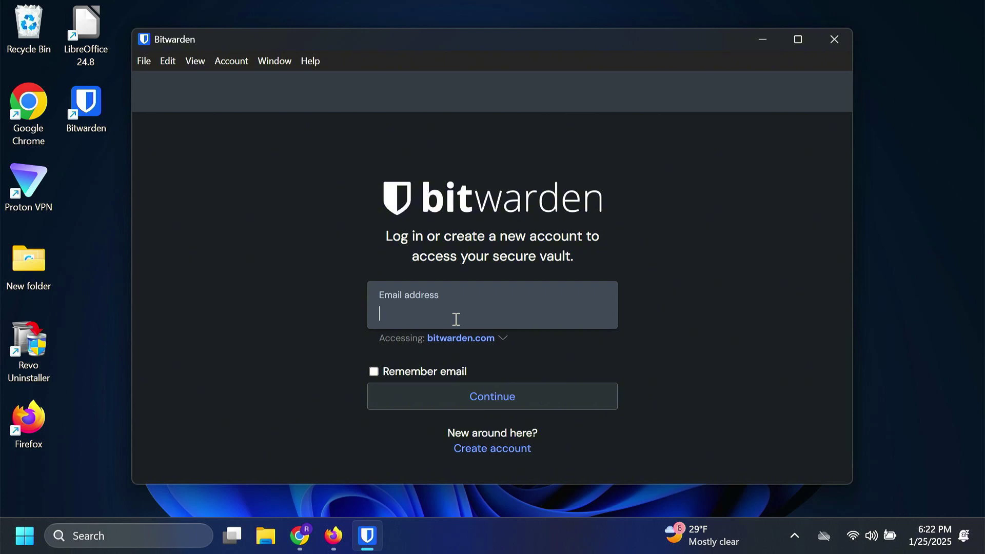
Submit a new account registration on bitwarden.com with the account's email and name, opting out of advice and announcement emails
{"action": "left_click", "coordinate": [506, 459]}
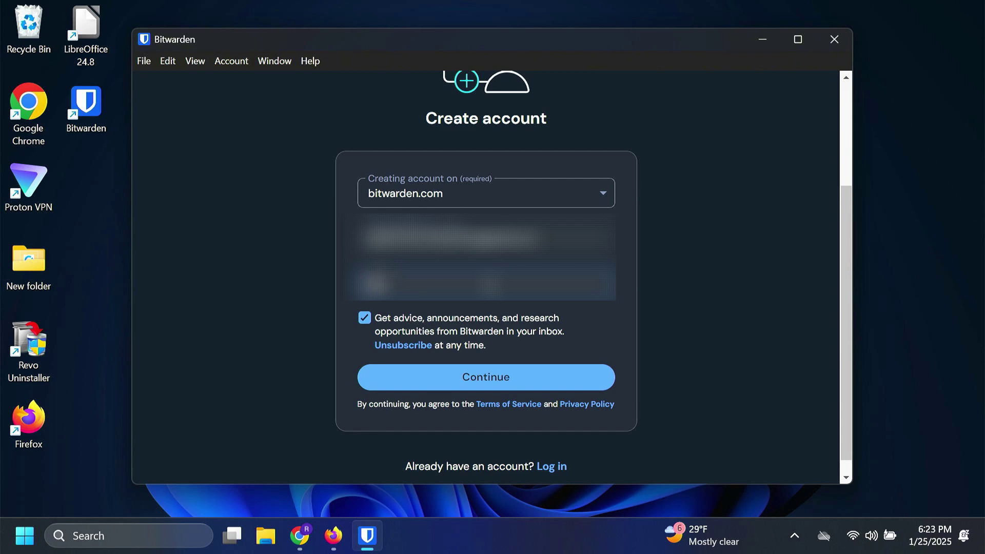
{"action": "left_click", "coordinate": [364, 320]}
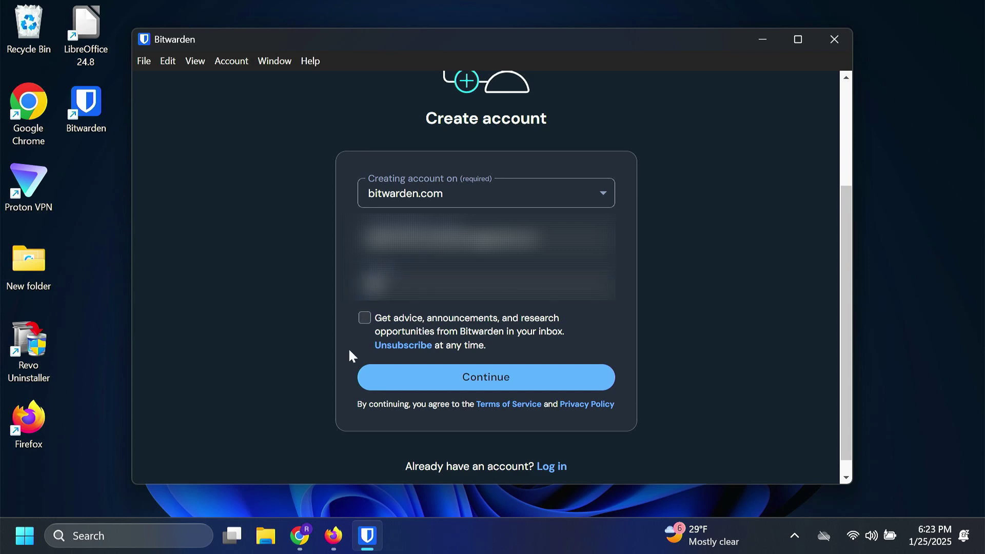
{"action": "left_click", "coordinate": [462, 379]}
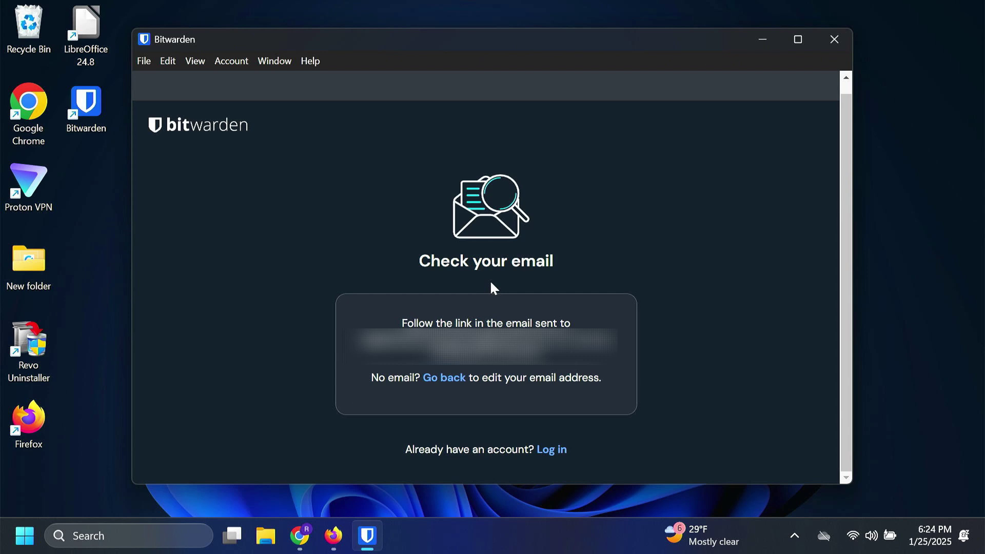
Switch to Gmail in Chrome and verify the email address from the Bitwarden message
{"action": "left_click", "coordinate": [299, 536]}
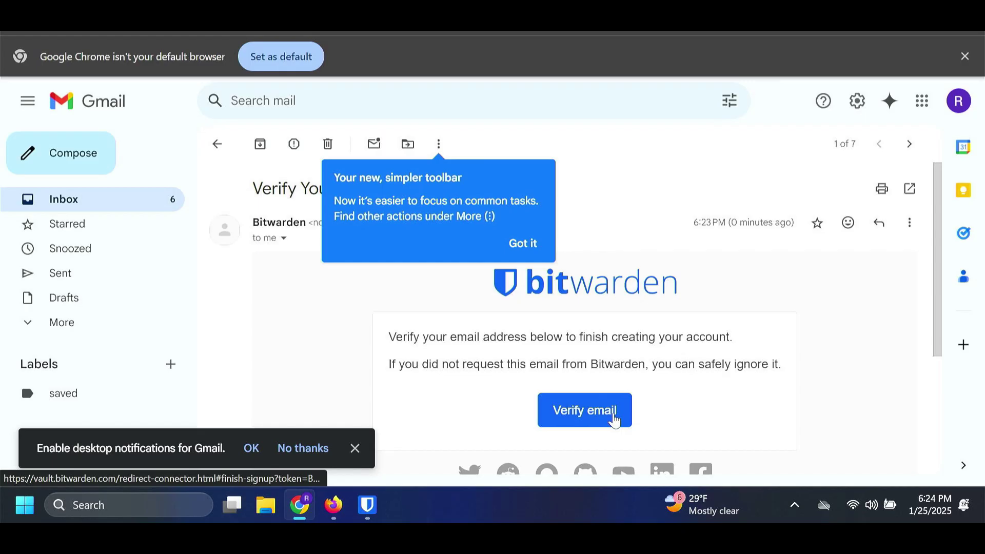
{"action": "left_click", "coordinate": [614, 420]}
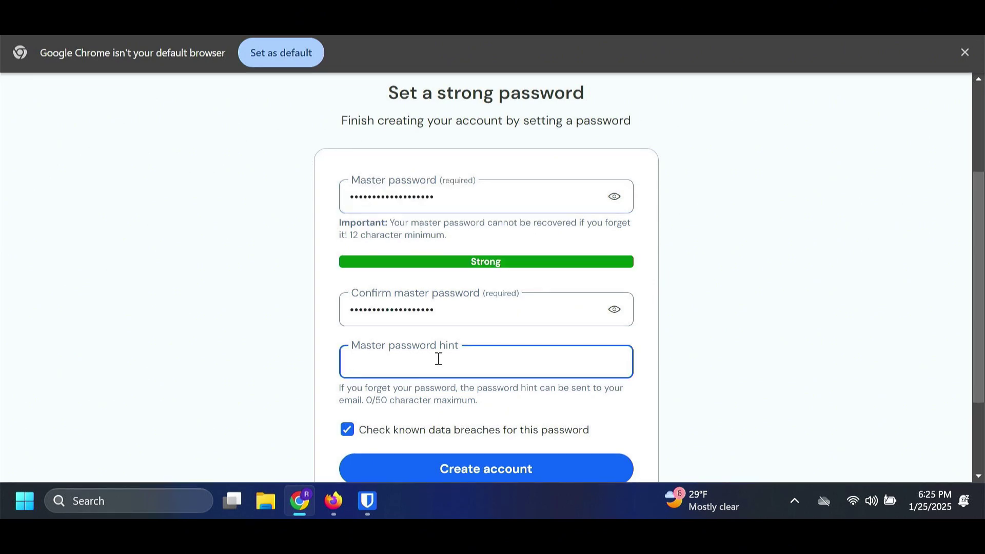
Enter and confirm the master password, set the password hint to None, and create the account with the data breach check enabled
{"action": "type", "text": "None"}
{"action": "scroll", "coordinate": [479, 342], "scroll_direction": "down", "scroll_amount": 3}
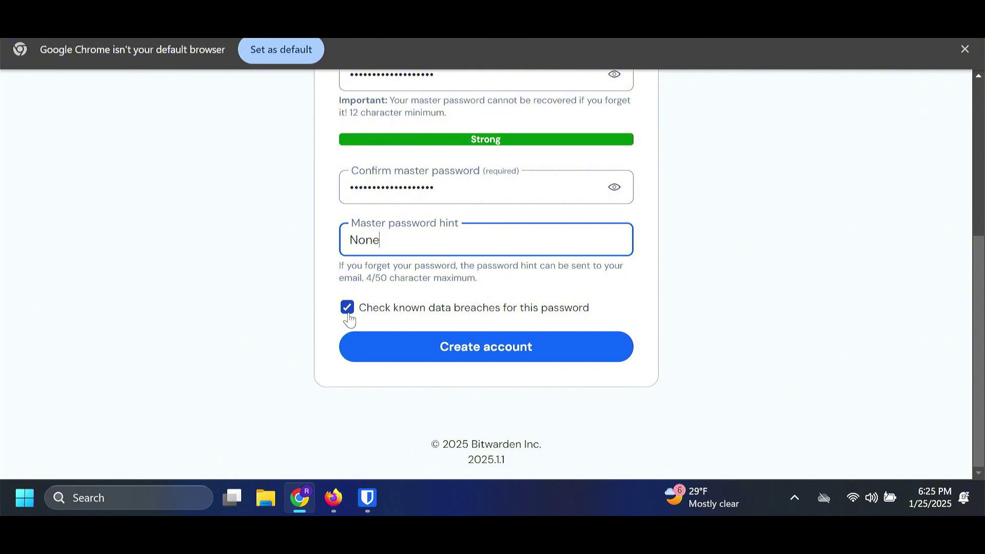
{"action": "left_click", "coordinate": [460, 351]}
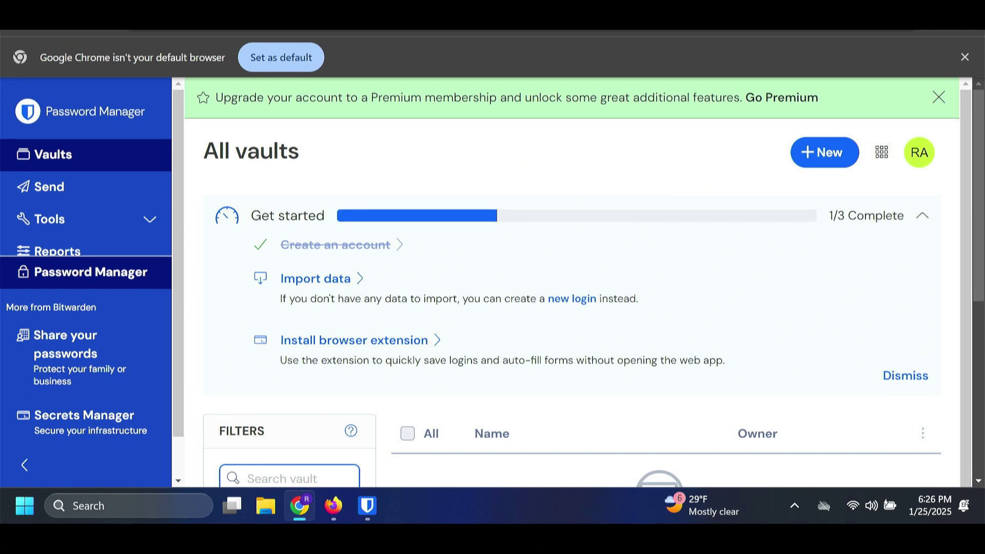
Switch to the Bitwarden desktop app and log in with the account's master password
{"action": "left_click", "coordinate": [944, 6]}
{"action": "left_click", "coordinate": [367, 506]}
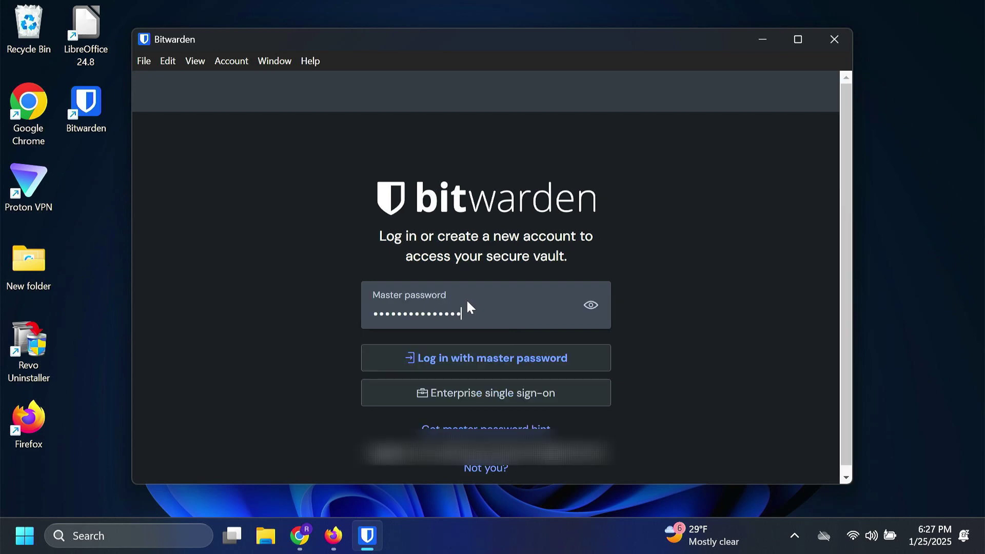
{"action": "type", "text": "•"}
{"action": "left_click", "coordinate": [488, 358]}
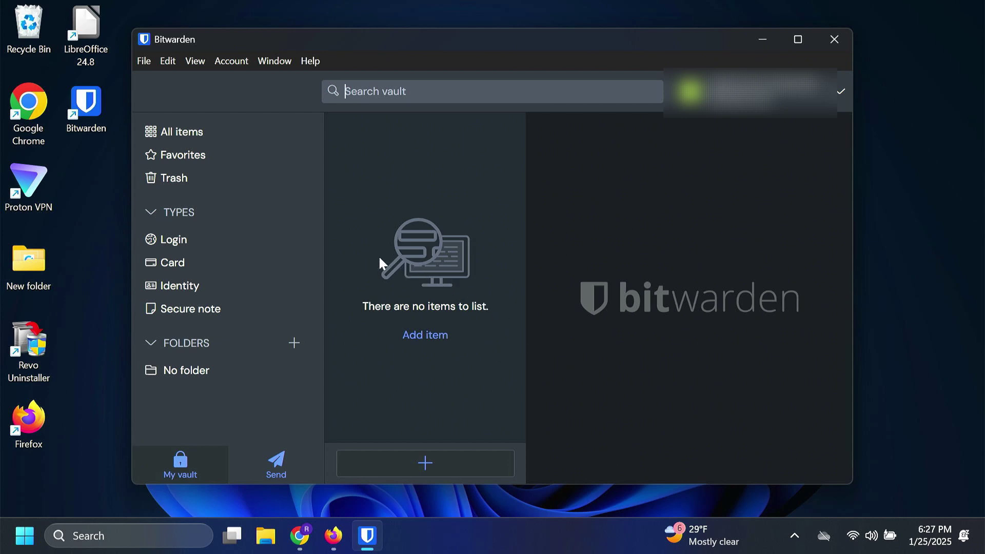
Open a new login item in the vault and examine its available fields, from name and username to notes
{"action": "left_click", "coordinate": [426, 464]}
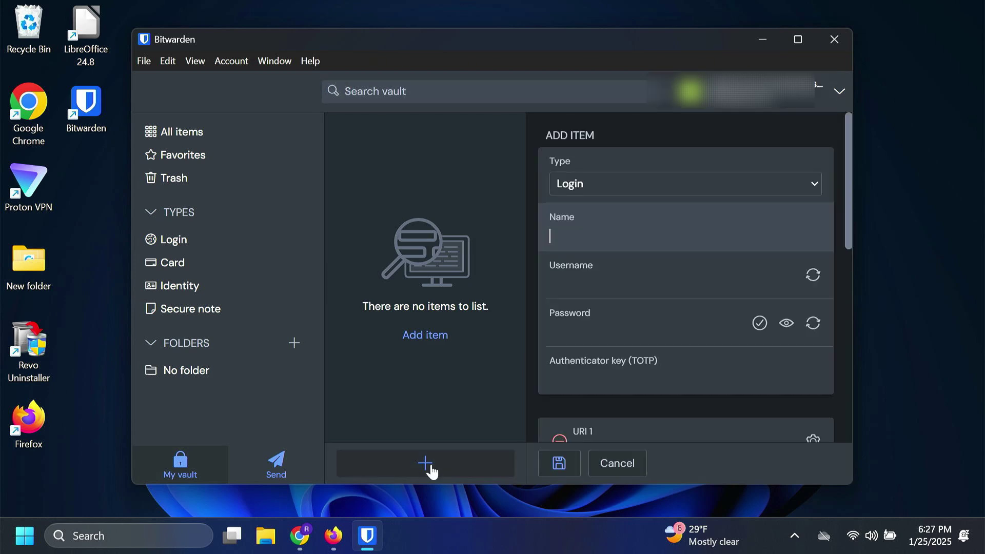
{"action": "scroll", "coordinate": [682, 327], "scroll_direction": "down", "scroll_amount": 5}
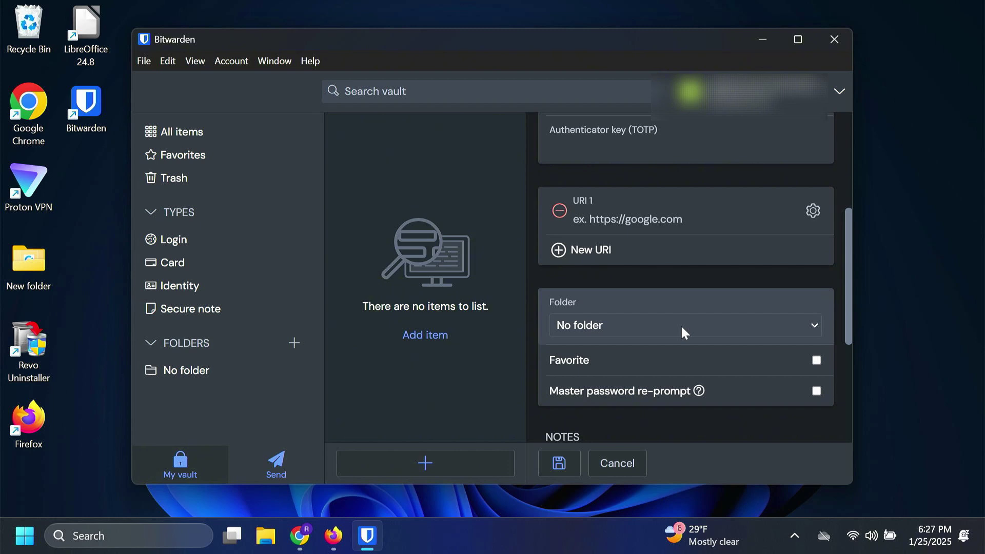
{"action": "scroll", "coordinate": [682, 325], "scroll_direction": "down", "scroll_amount": 2}
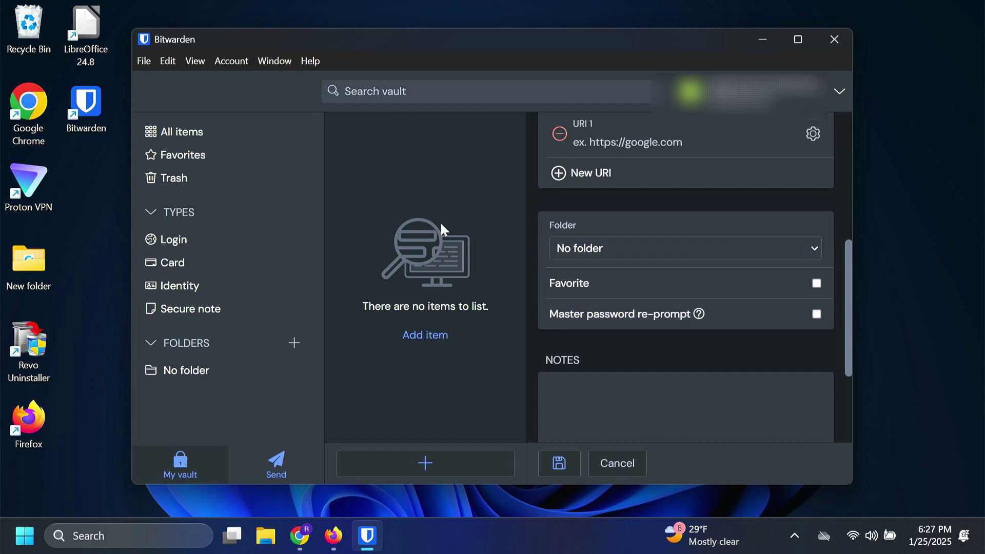
{"action": "scroll", "coordinate": [528, 241], "scroll_direction": "up", "scroll_amount": 5}
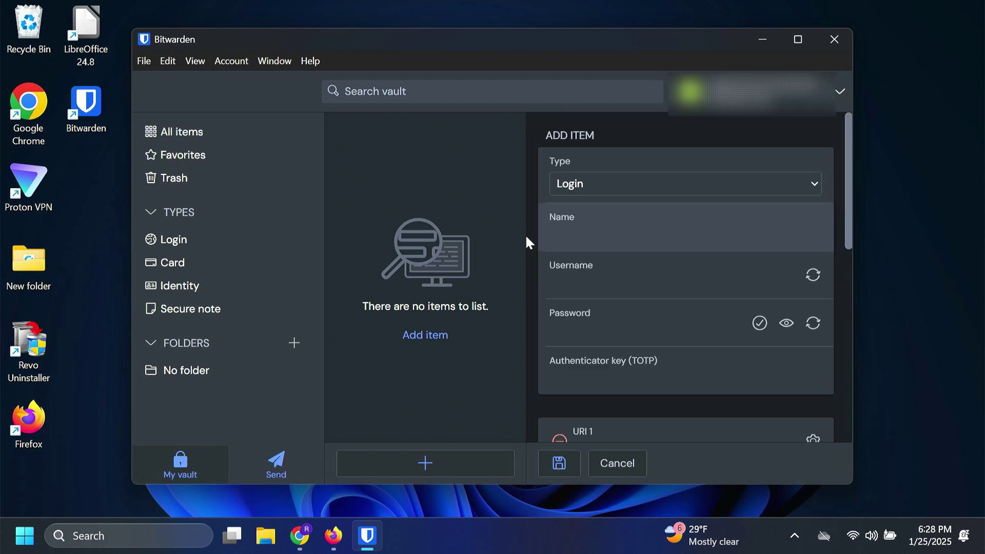
Switch to Firefox, leave the Bitwarden download page, and open the browser's saved passwords
{"action": "left_click", "coordinate": [333, 528]}
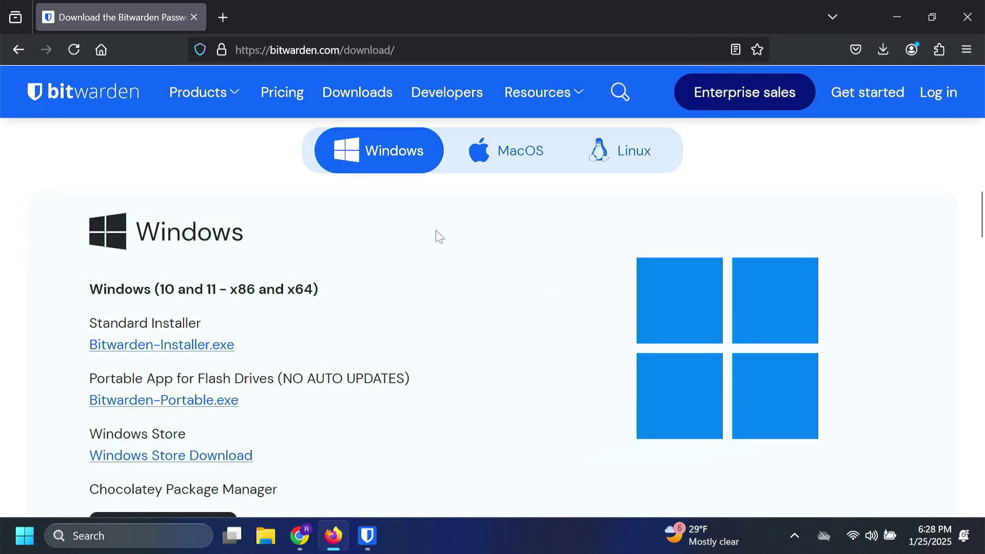
{"action": "left_click", "coordinate": [100, 50]}
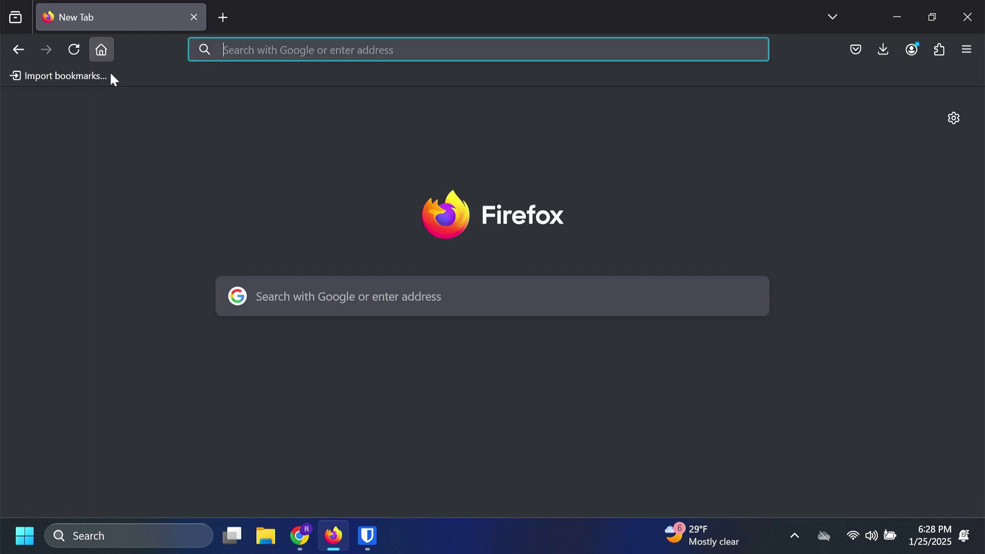
{"action": "left_click", "coordinate": [967, 49]}
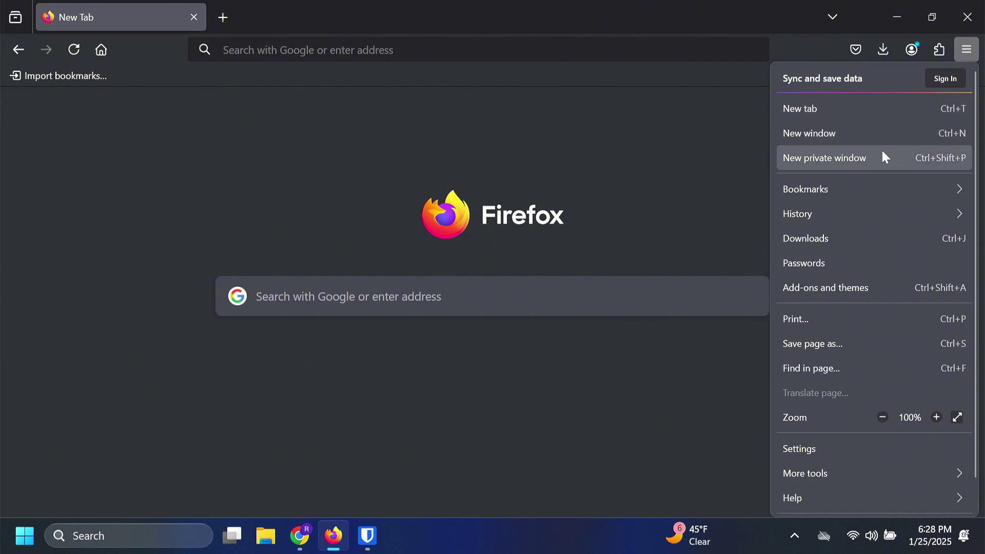
{"action": "left_click", "coordinate": [841, 262]}
Export all saved Firefox passwords to the Desktop as a CSV file named passwords
{"action": "left_click", "coordinate": [956, 60]}
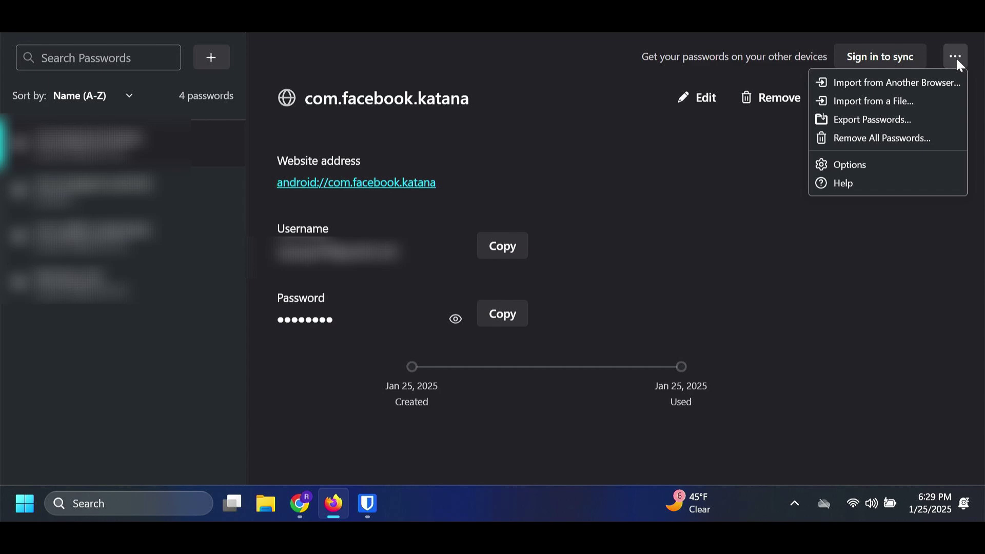
{"action": "left_click", "coordinate": [895, 119]}
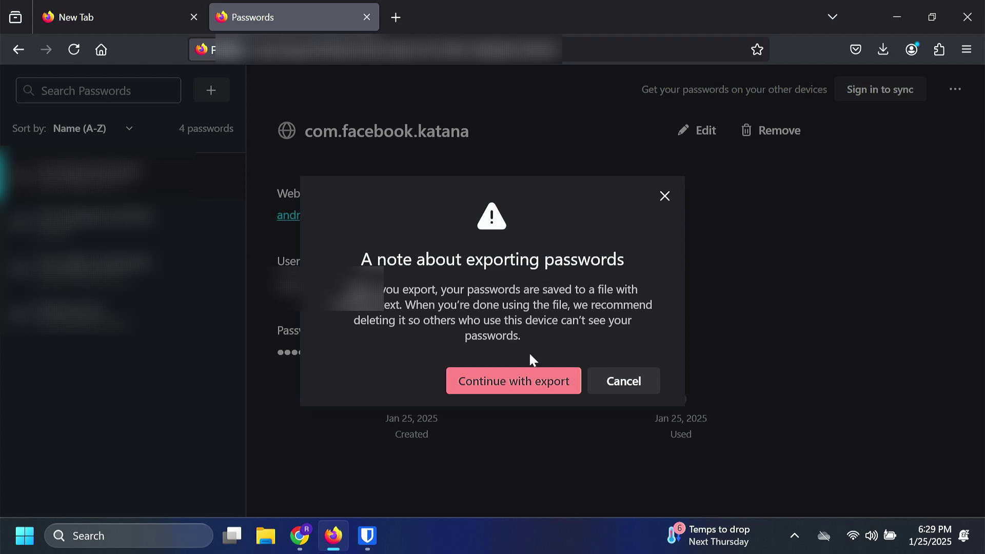
{"action": "left_click", "coordinate": [532, 379]}
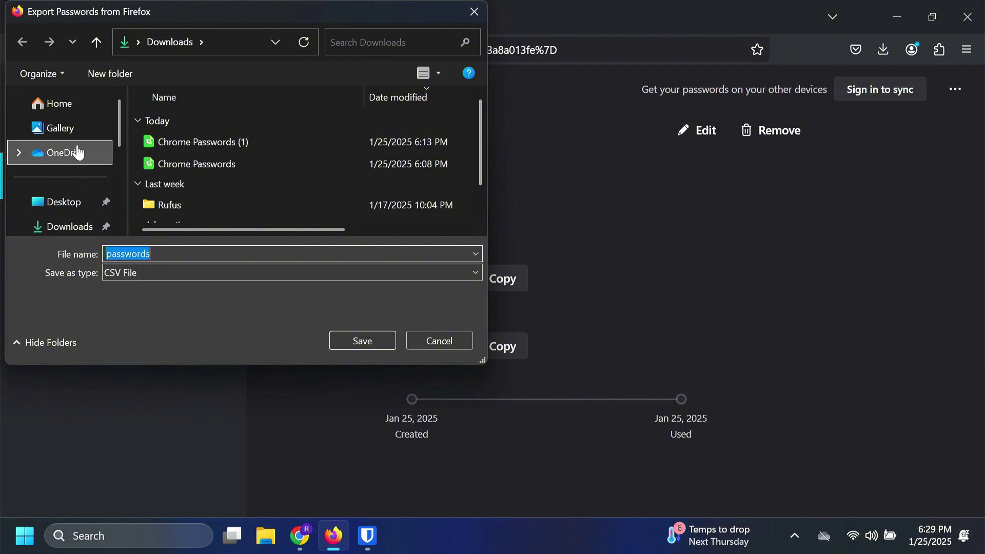
{"action": "left_click", "coordinate": [59, 213]}
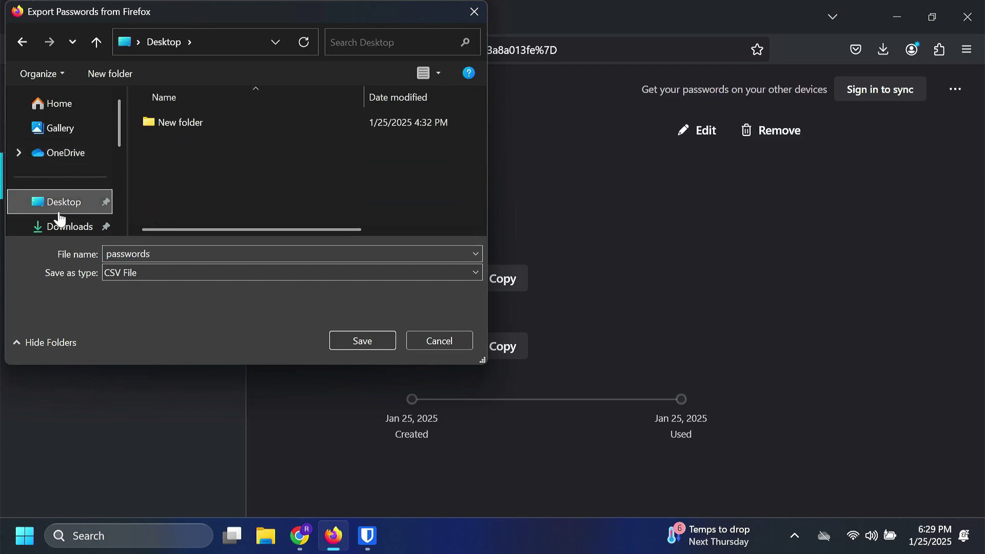
{"action": "left_click", "coordinate": [360, 342]}
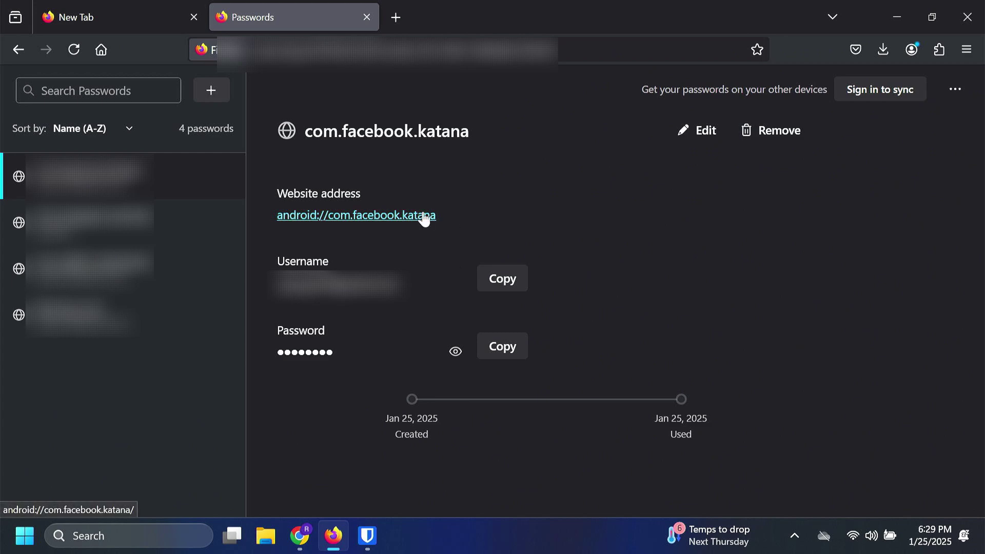
Turn off Ask to save passwords in Firefox's password options
{"action": "left_click", "coordinate": [960, 89]}
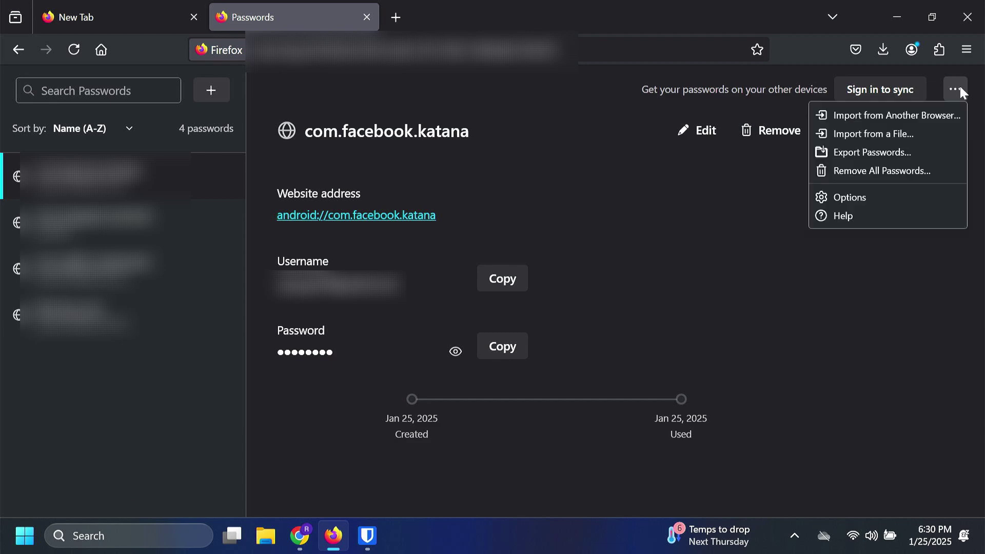
{"action": "left_click", "coordinate": [841, 195]}
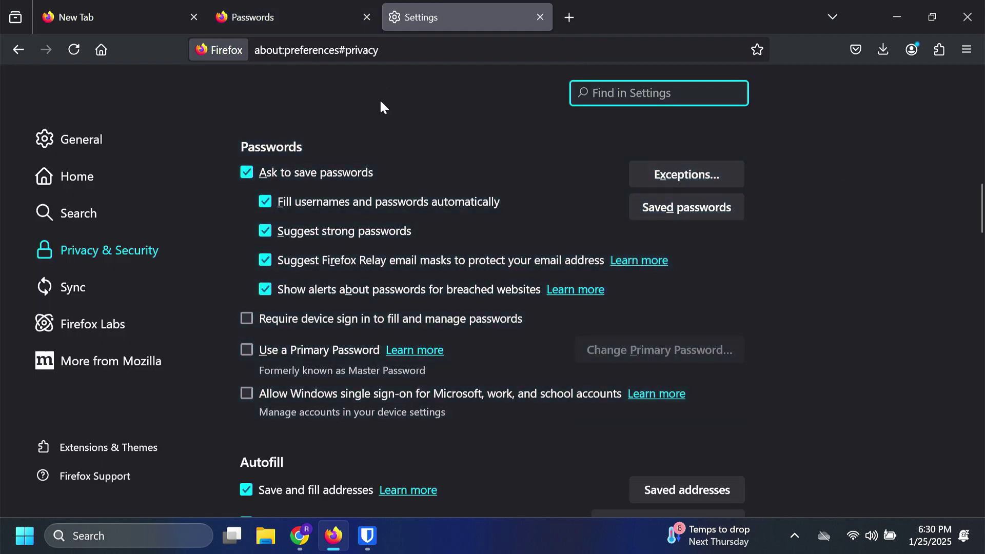
{"action": "left_click", "coordinate": [248, 174]}
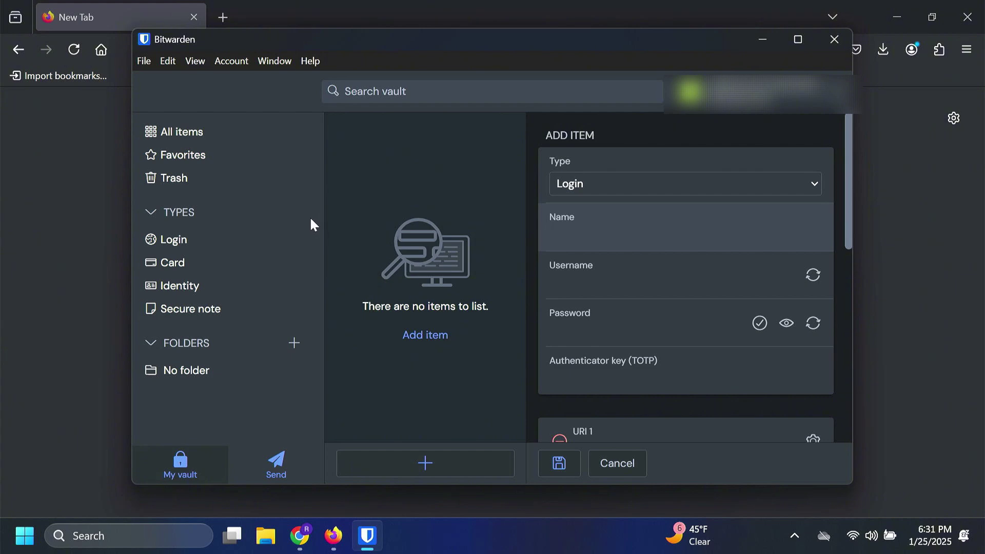
Start a data import into My vault and set the file format to Firefox (csv)
{"action": "left_click", "coordinate": [144, 61]}
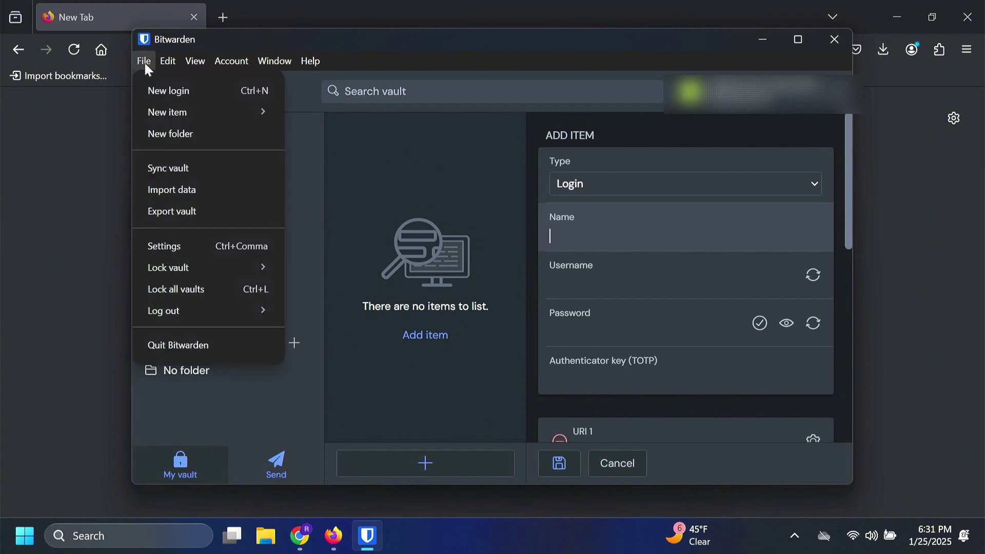
{"action": "left_click", "coordinate": [196, 189]}
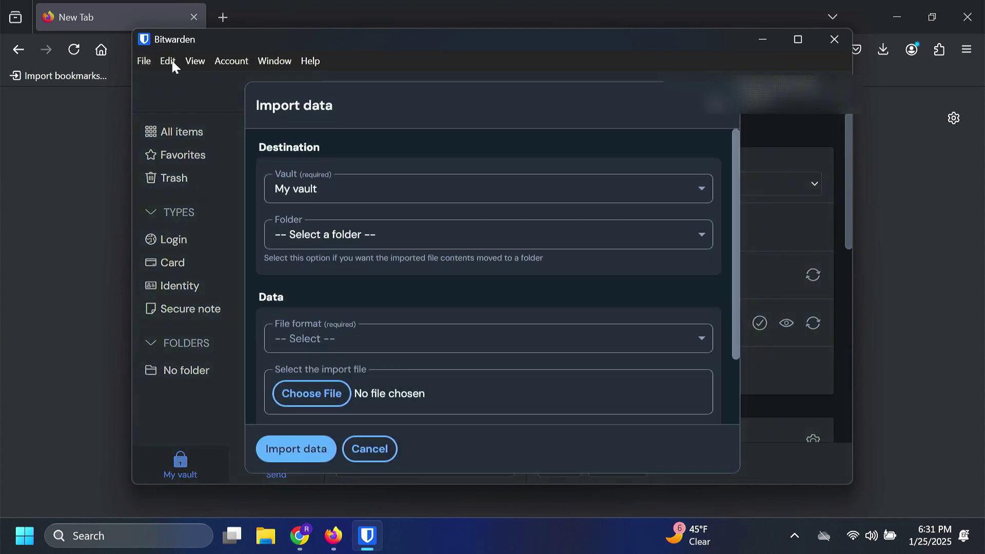
{"action": "scroll", "coordinate": [359, 246], "scroll_direction": "down", "scroll_amount": 2}
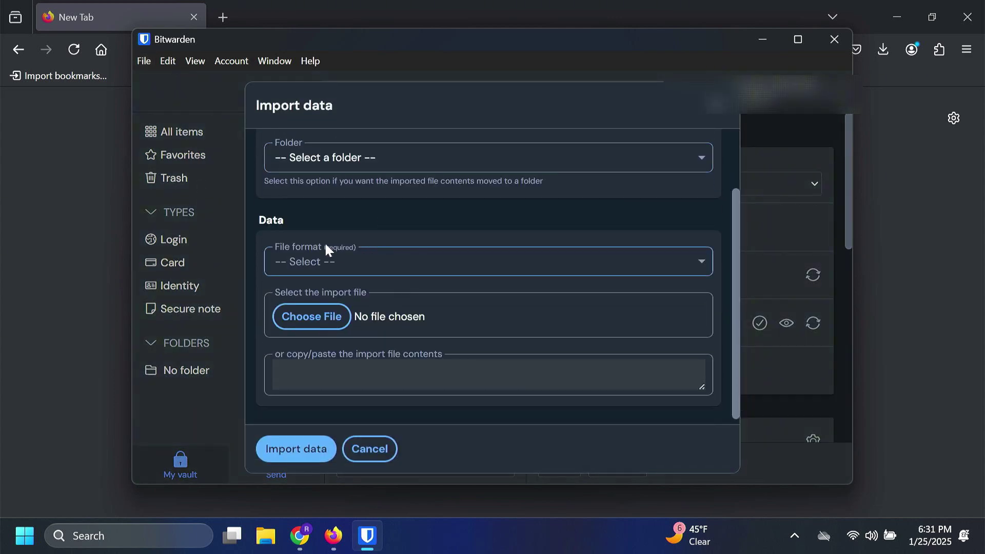
{"action": "left_click", "coordinate": [305, 254]}
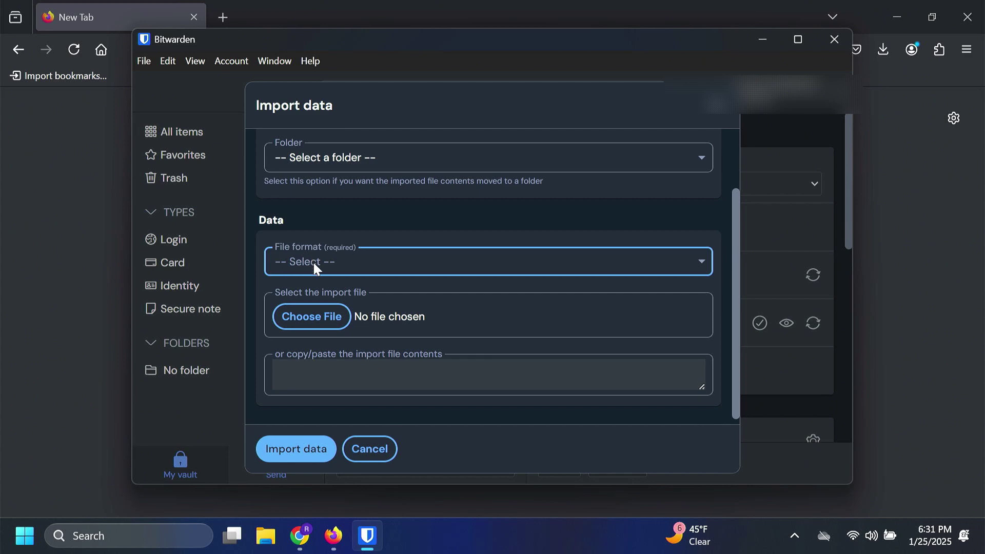
{"action": "left_click", "coordinate": [314, 264]}
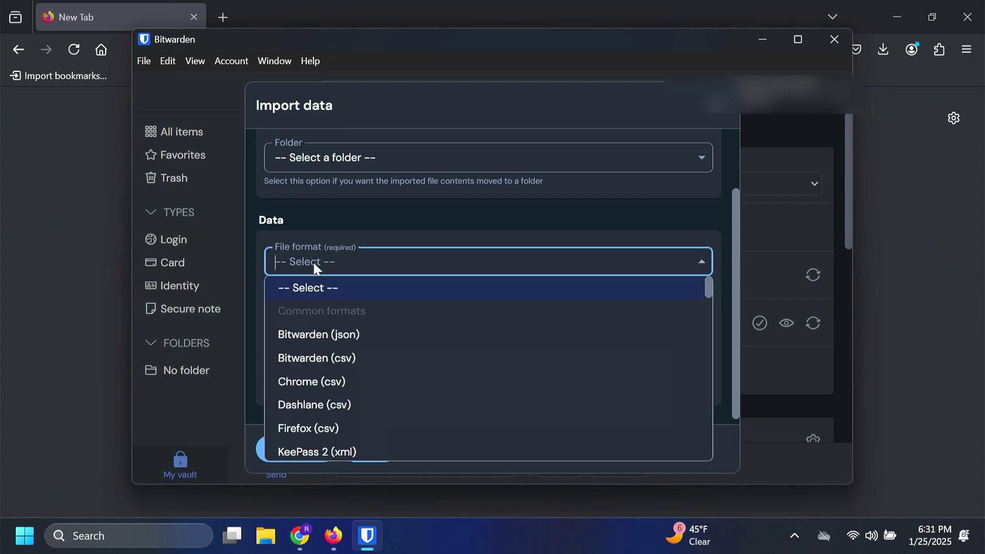
{"action": "left_click", "coordinate": [335, 435]}
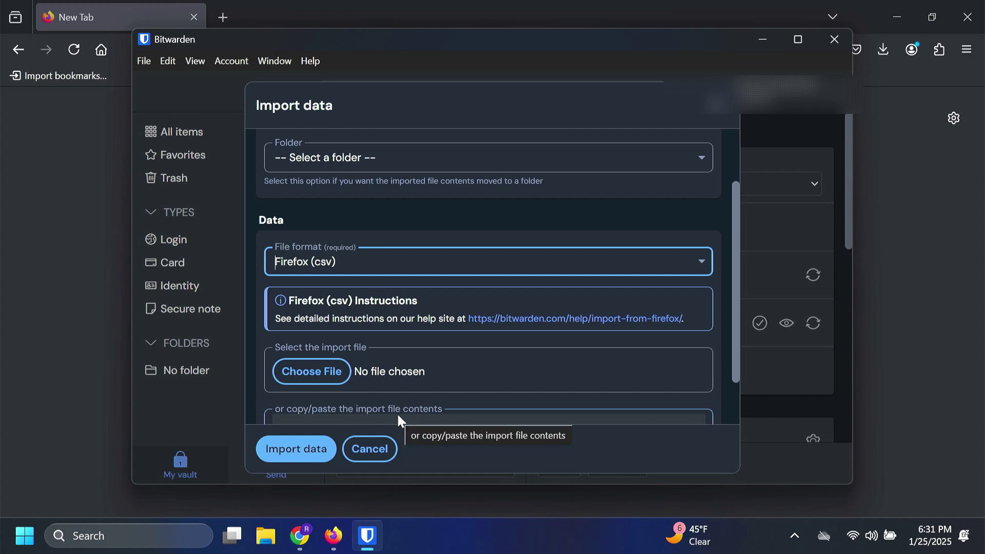
Choose the passwords file on the Desktop as the import file, import its data, and dismiss the import summary
{"action": "left_click", "coordinate": [330, 377]}
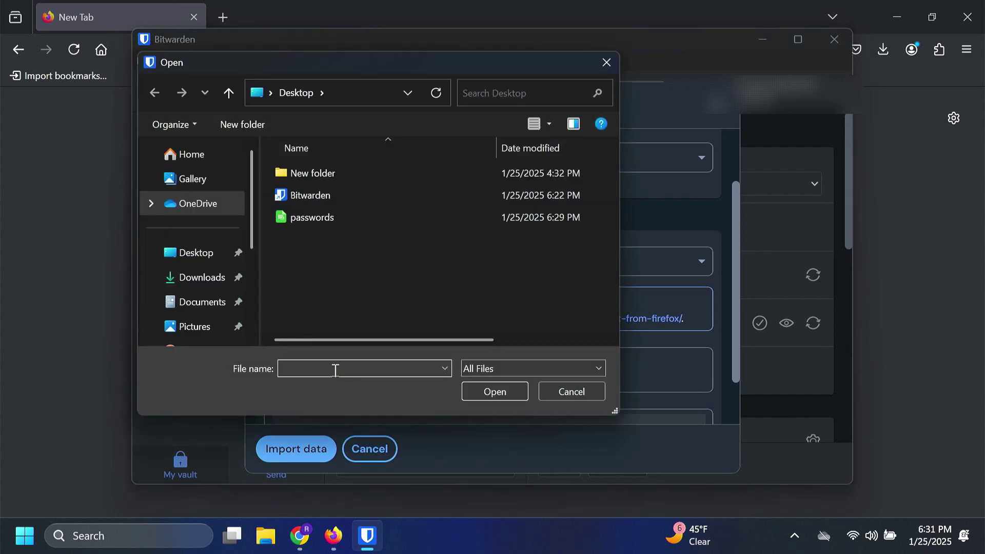
{"action": "double_click", "coordinate": [316, 223]}
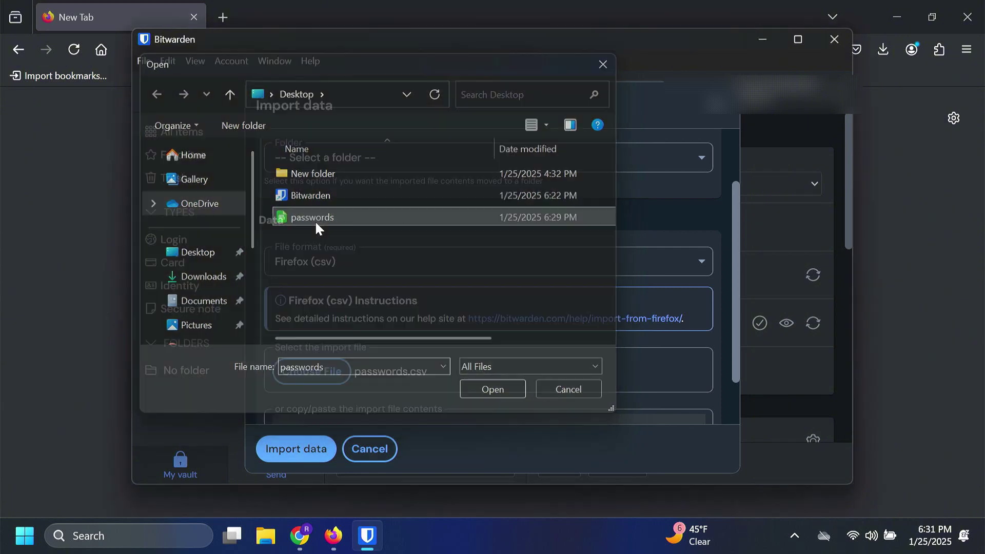
{"action": "scroll", "coordinate": [356, 269], "scroll_direction": "down", "scroll_amount": 1}
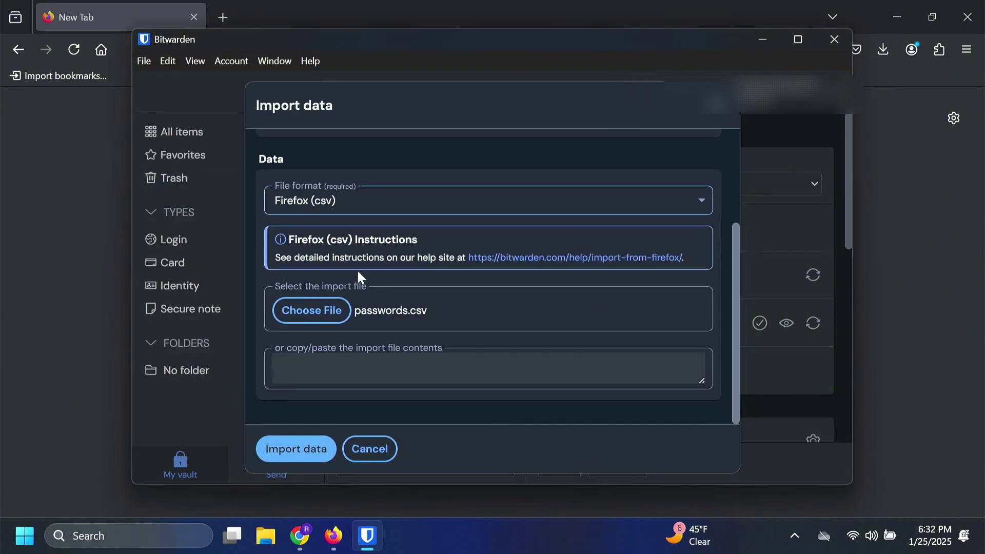
{"action": "left_click", "coordinate": [292, 451]}
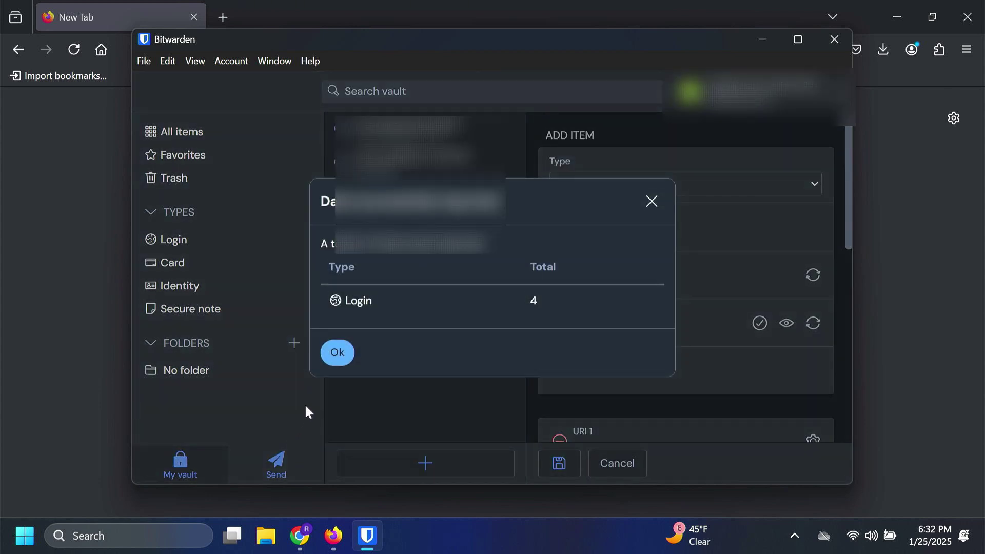
{"action": "left_click", "coordinate": [338, 353]}
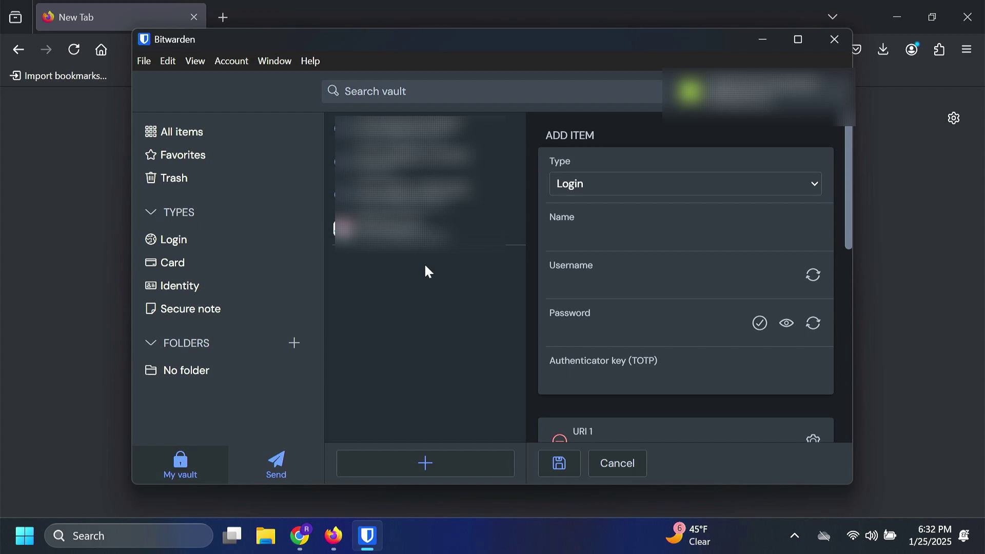
Request two-step login setup for the account and continue to the Bitwarden web vault's login page
{"action": "left_click", "coordinate": [232, 61]}
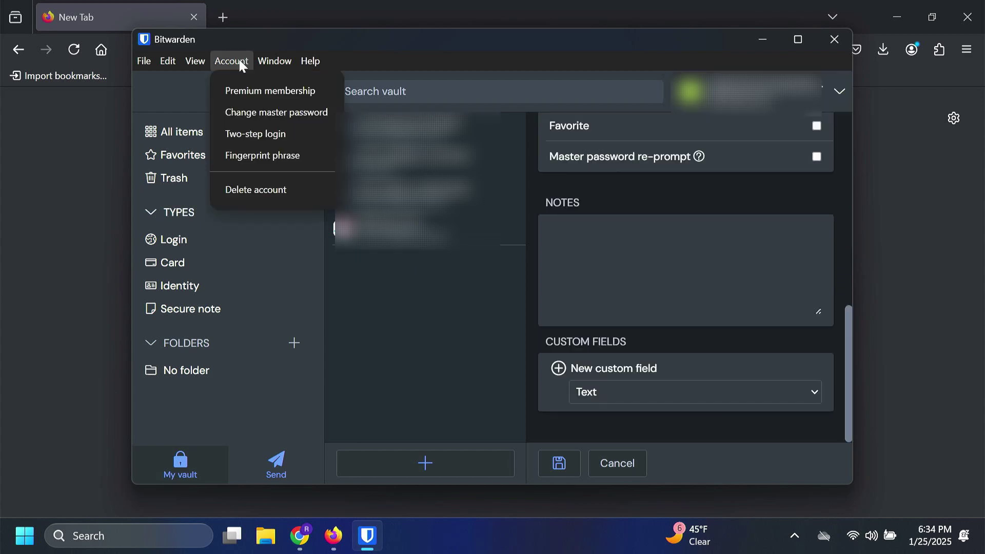
{"action": "left_click", "coordinate": [249, 134]}
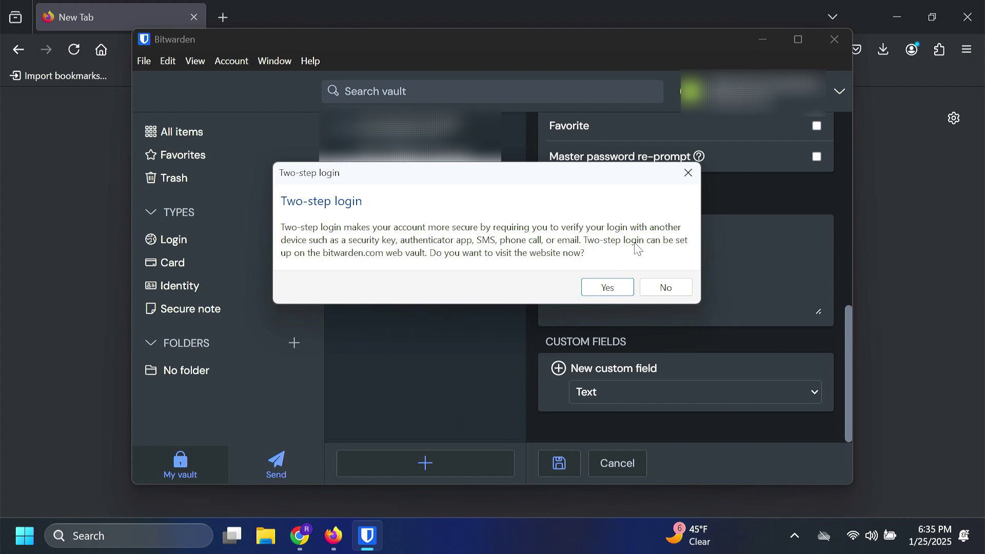
{"action": "left_click", "coordinate": [621, 286]}
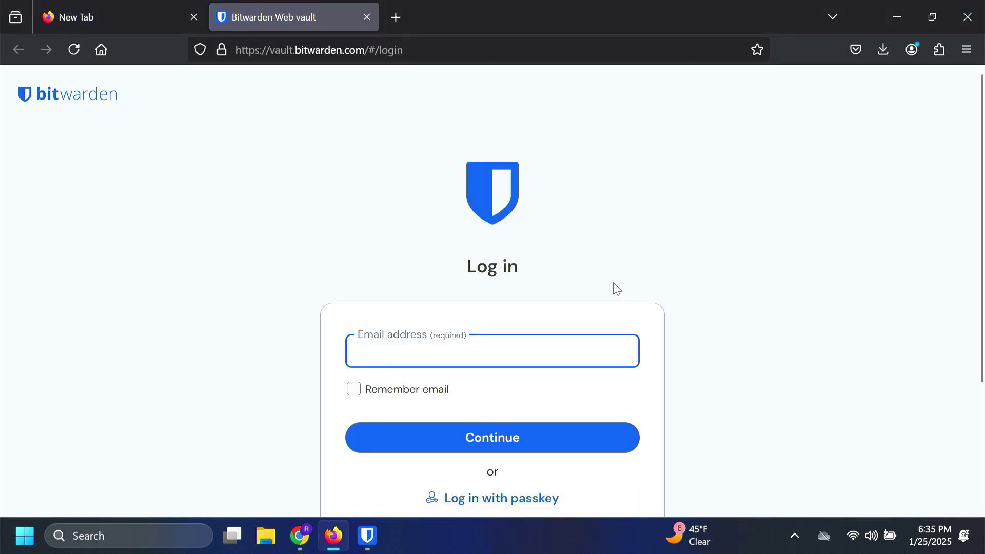
{"action": "scroll", "coordinate": [616, 286], "scroll_direction": "down", "scroll_amount": 3}
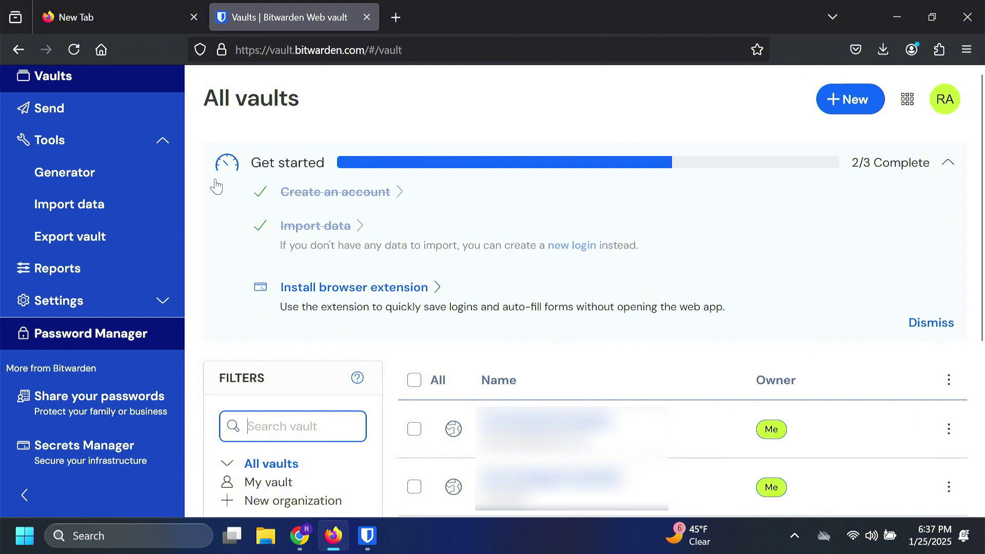
Open the Two-step login security settings in the web vault and examine the recovery code warning and available providers
{"action": "scroll", "coordinate": [97, 198], "scroll_direction": "down", "scroll_amount": 2}
{"action": "left_click", "coordinate": [90, 188]}
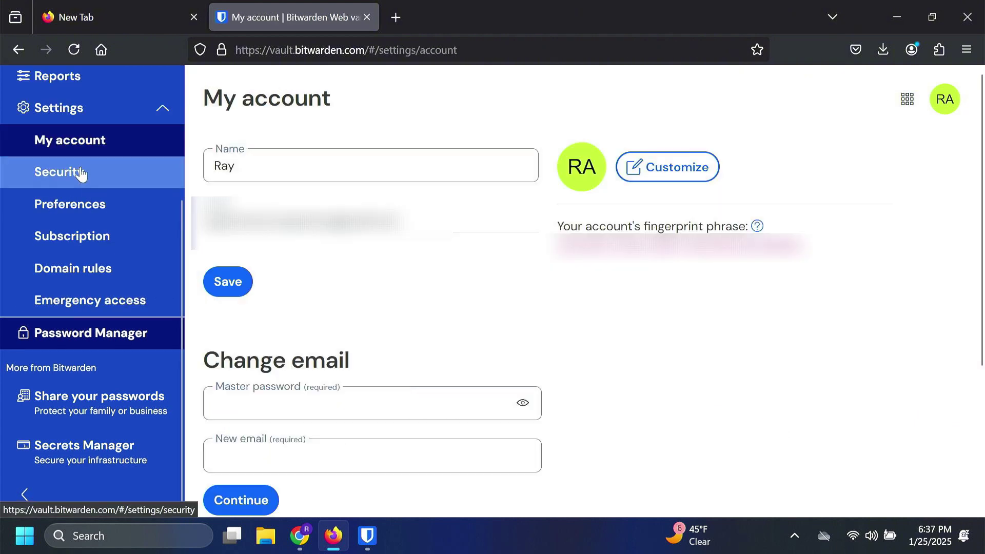
{"action": "left_click", "coordinate": [81, 175]}
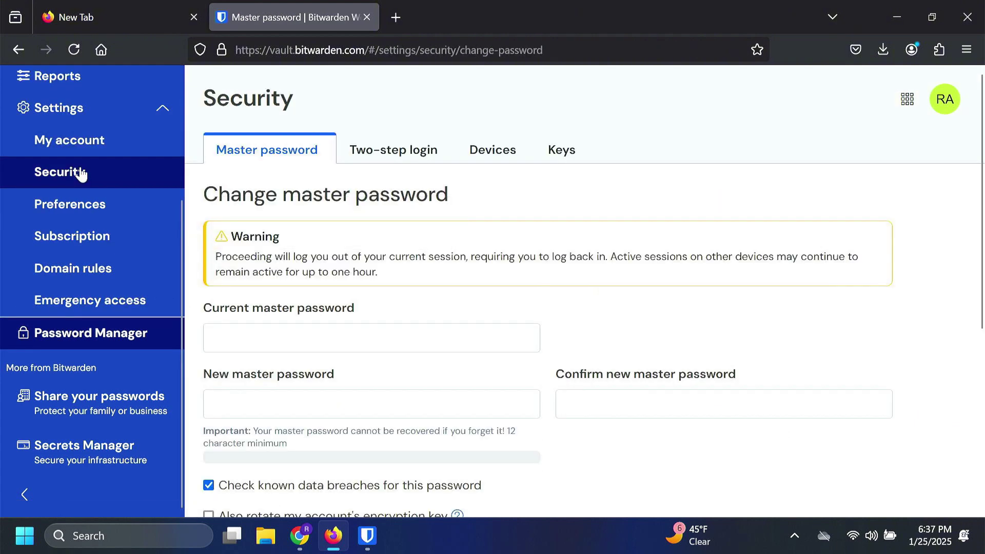
{"action": "left_click", "coordinate": [386, 154]}
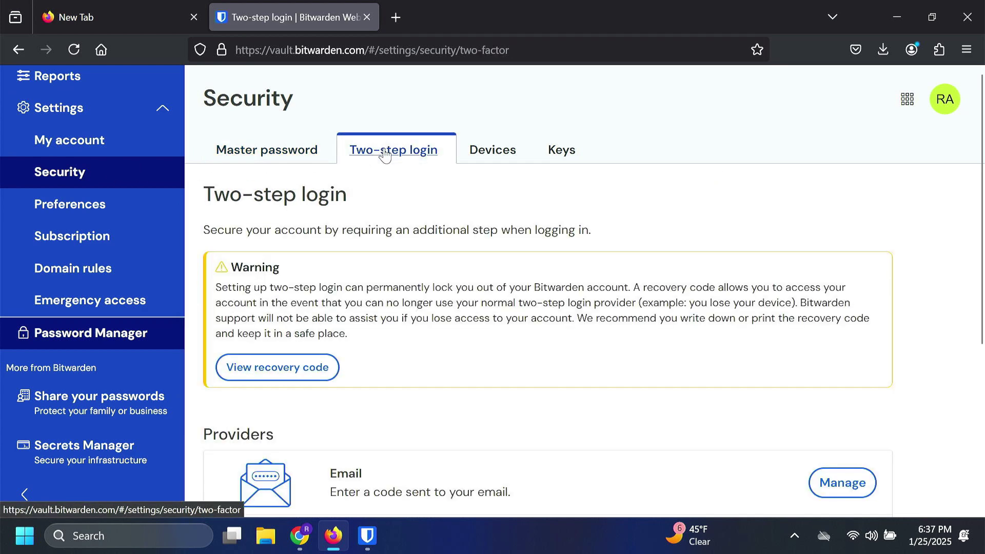
{"action": "scroll", "coordinate": [401, 239], "scroll_direction": "down", "scroll_amount": 2}
{"action": "scroll", "coordinate": [401, 240], "scroll_direction": "down", "scroll_amount": 2}
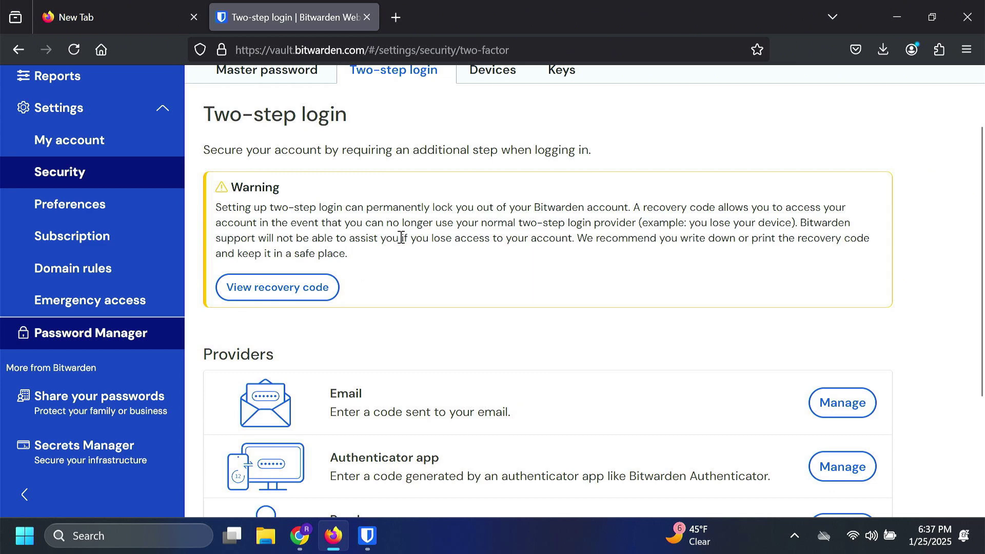
{"action": "scroll", "coordinate": [400, 237], "scroll_direction": "down", "scroll_amount": 3}
{"action": "scroll", "coordinate": [401, 239], "scroll_direction": "down", "scroll_amount": 3}
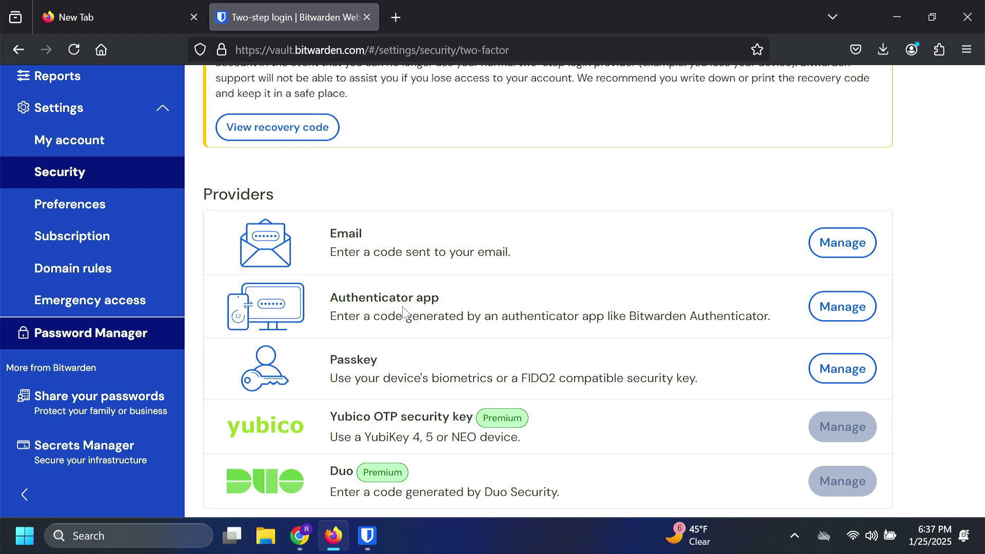
Return to the web vault overview and install the Bitwarden Password Manager extension in Firefox with the requested permissions
{"action": "left_click", "coordinate": [91, 333]}
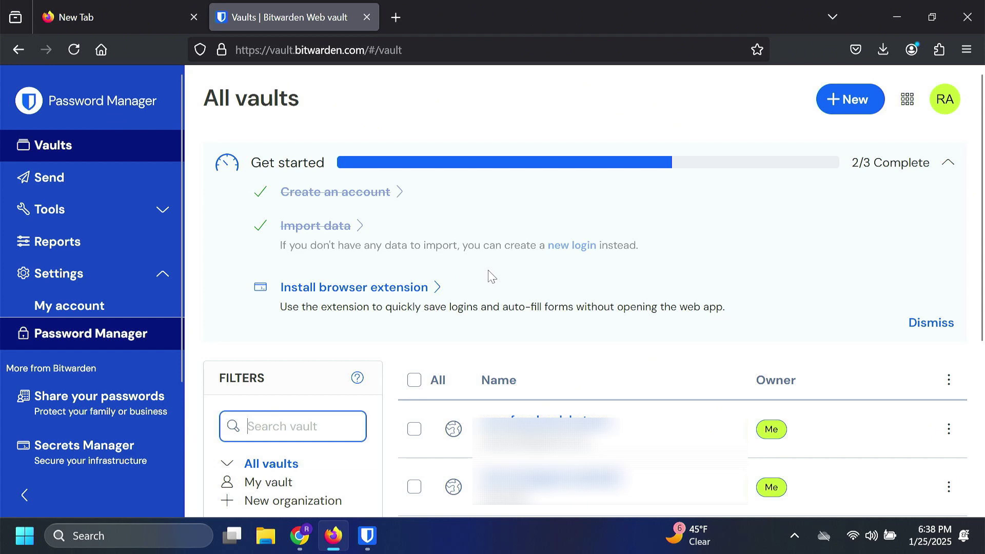
{"action": "left_click", "coordinate": [414, 293]}
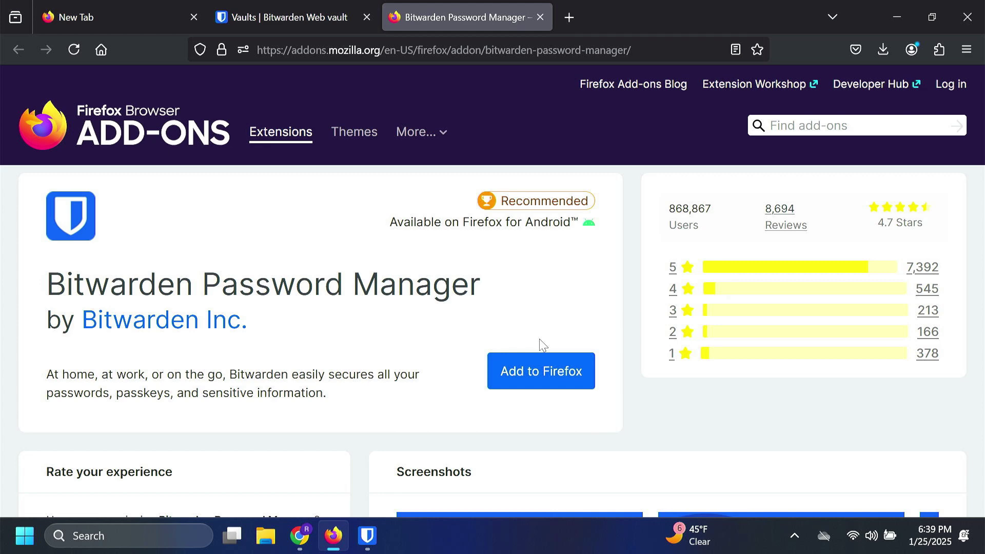
{"action": "left_click", "coordinate": [575, 372]}
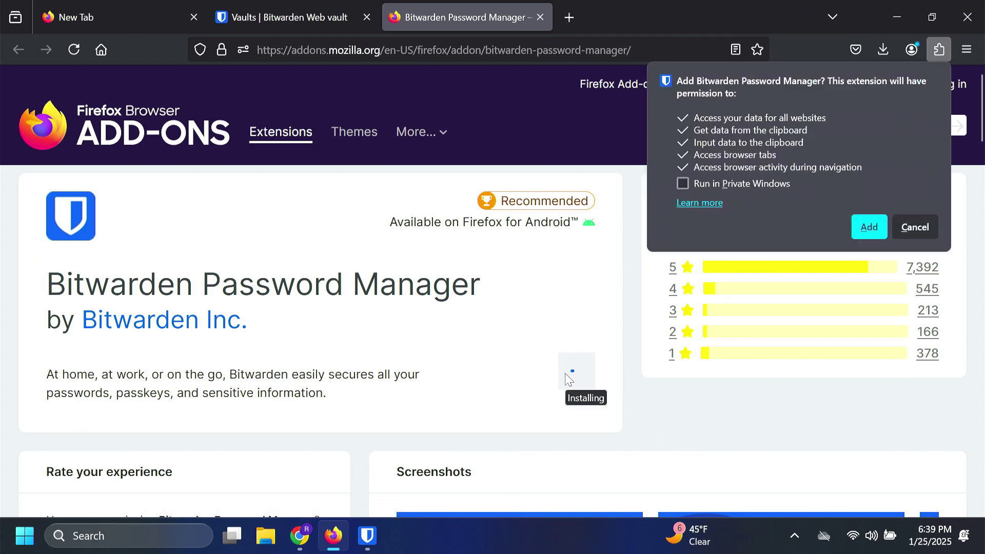
{"action": "left_click", "coordinate": [879, 231]}
Pin the Bitwarden Password Manager extension to the Firefox toolbar and open its login form at the email address field
{"action": "left_click", "coordinate": [939, 49]}
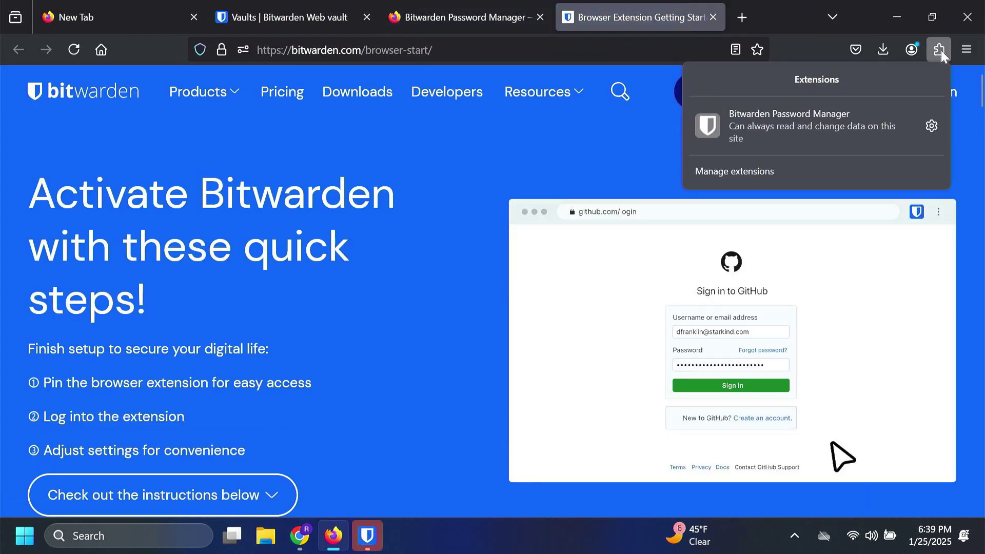
{"action": "left_click", "coordinate": [932, 127]}
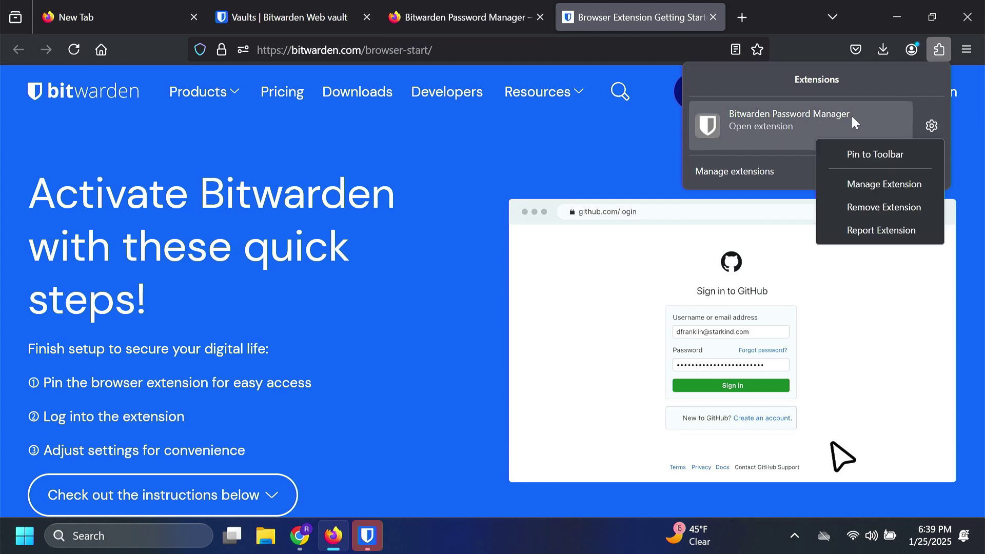
{"action": "left_click", "coordinate": [879, 152]}
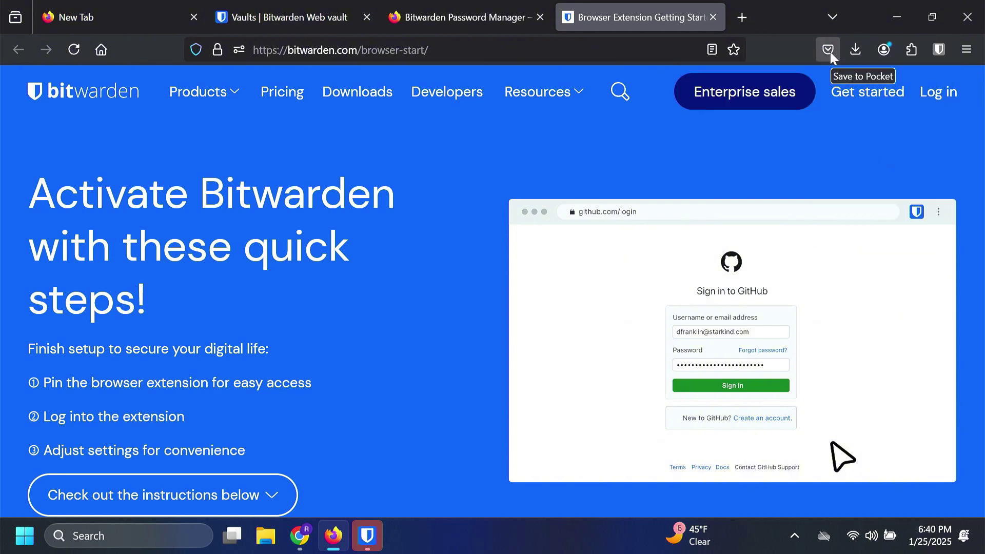
{"action": "left_click", "coordinate": [939, 50]}
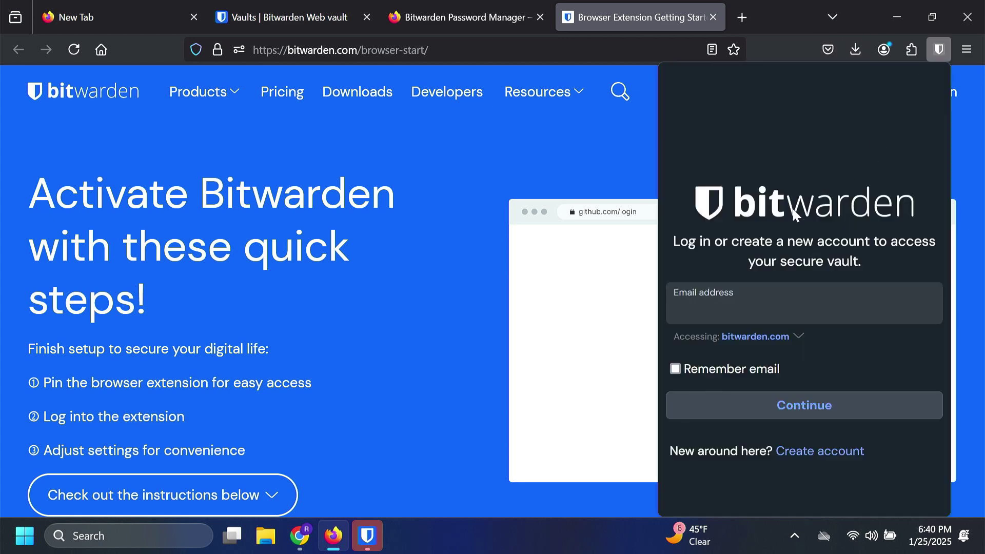
{"action": "left_click", "coordinate": [747, 307]}
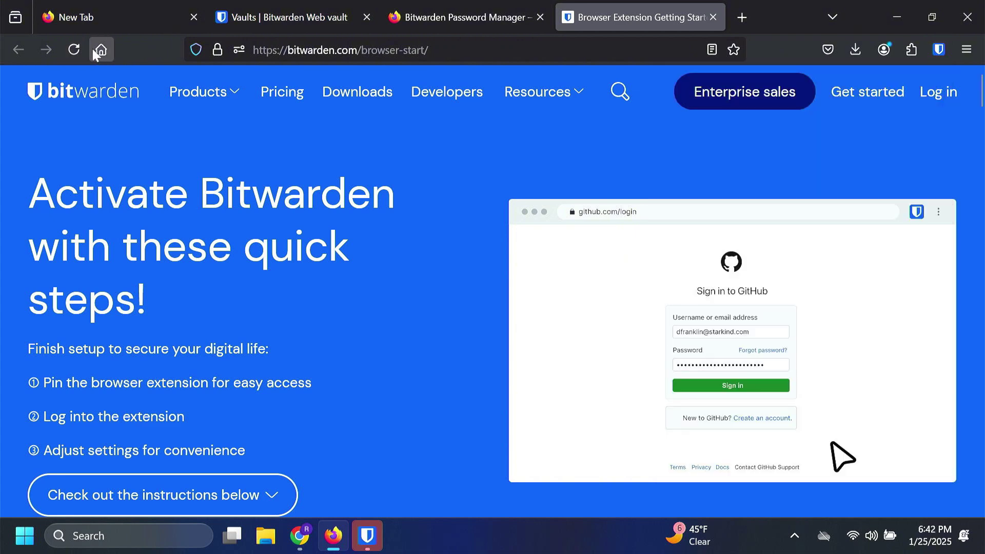
Search Google for dominos from the Firefox home page and open the Domino's ordering site
{"action": "left_click", "coordinate": [97, 51]}
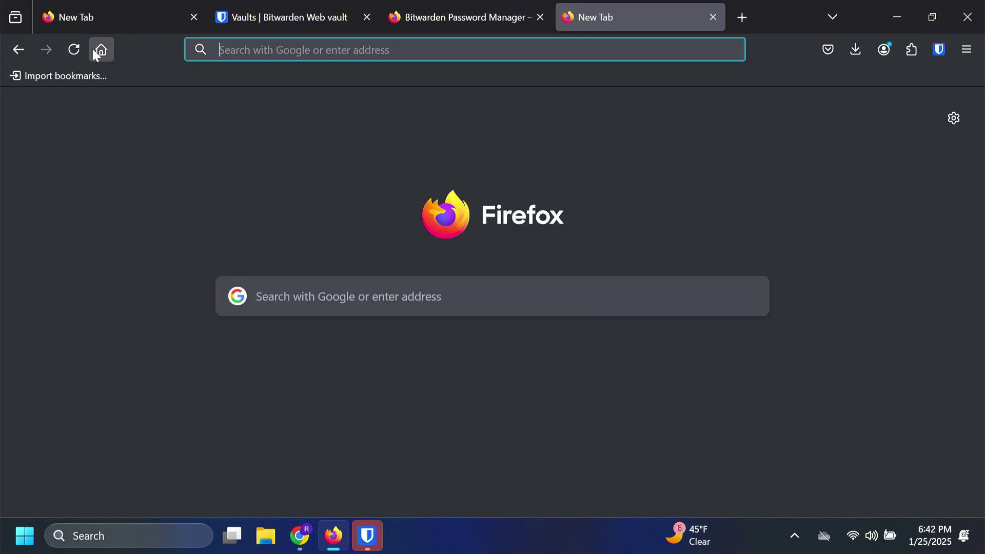
{"action": "left_click", "coordinate": [410, 300]}
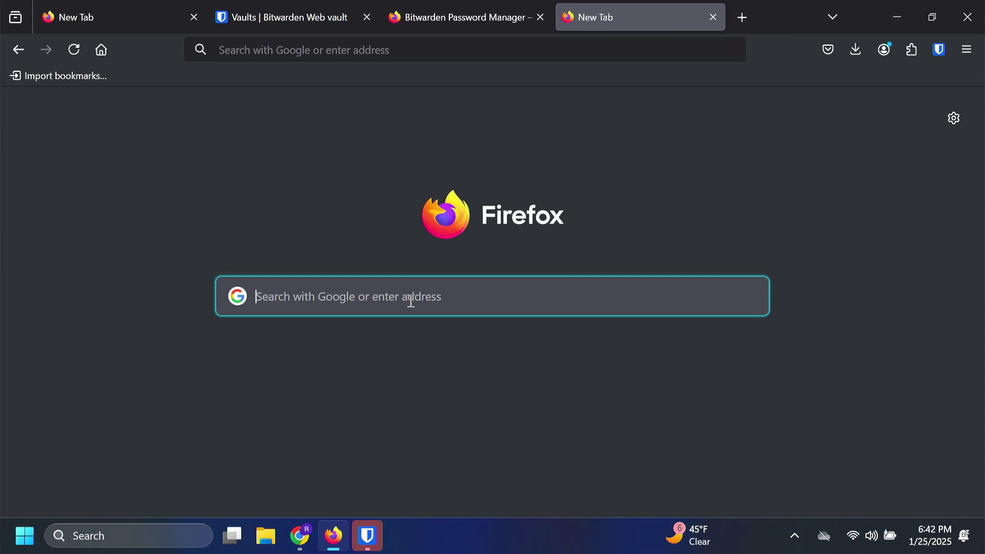
{"action": "type", "text": "dominos"}
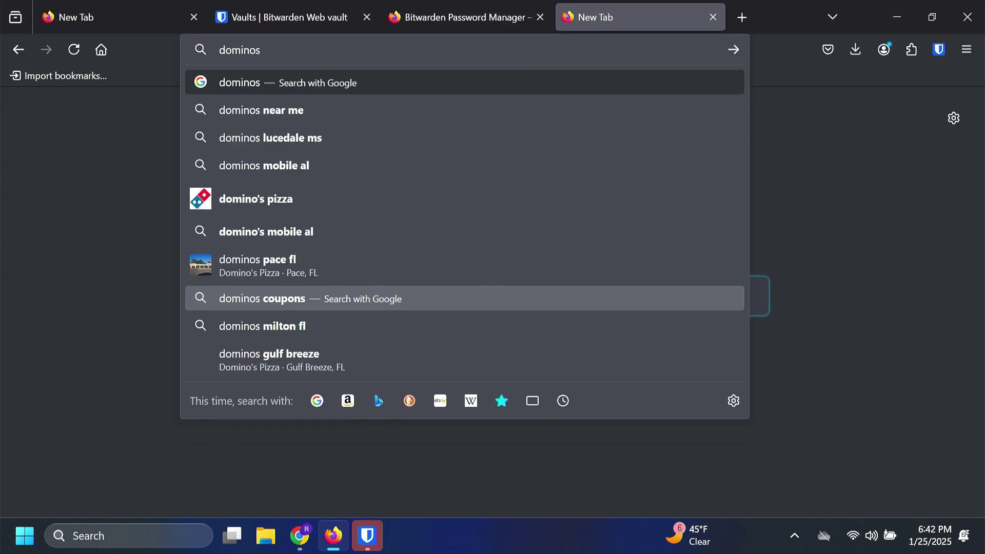
{"action": "key", "text": "Return"}
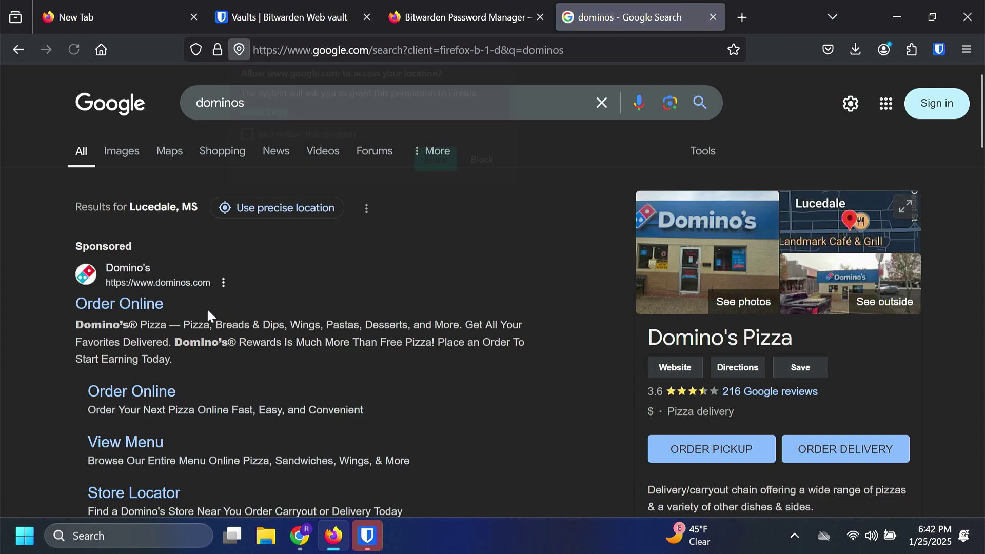
{"action": "left_click", "coordinate": [116, 303]}
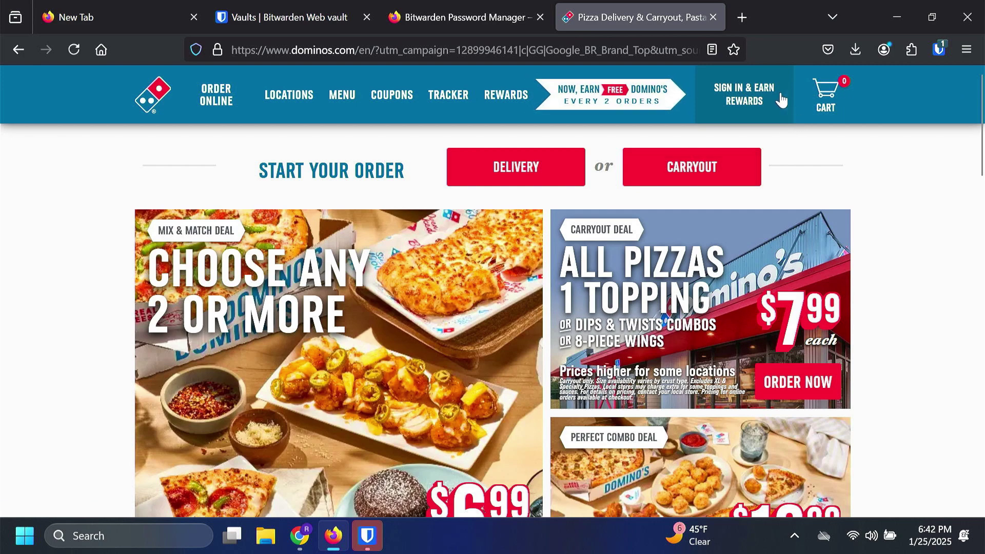
{"action": "left_click", "coordinate": [765, 97]}
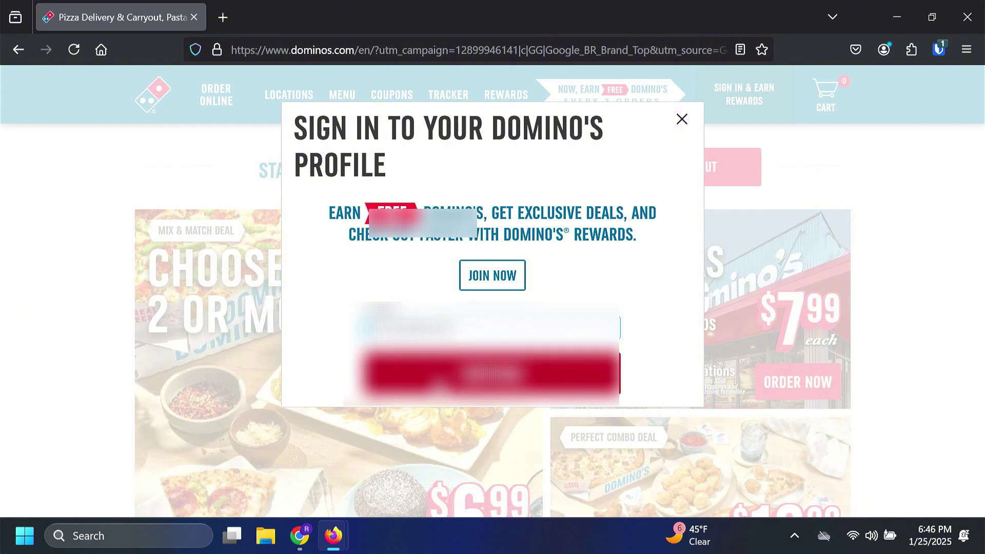
{"action": "left_click", "coordinate": [439, 384]}
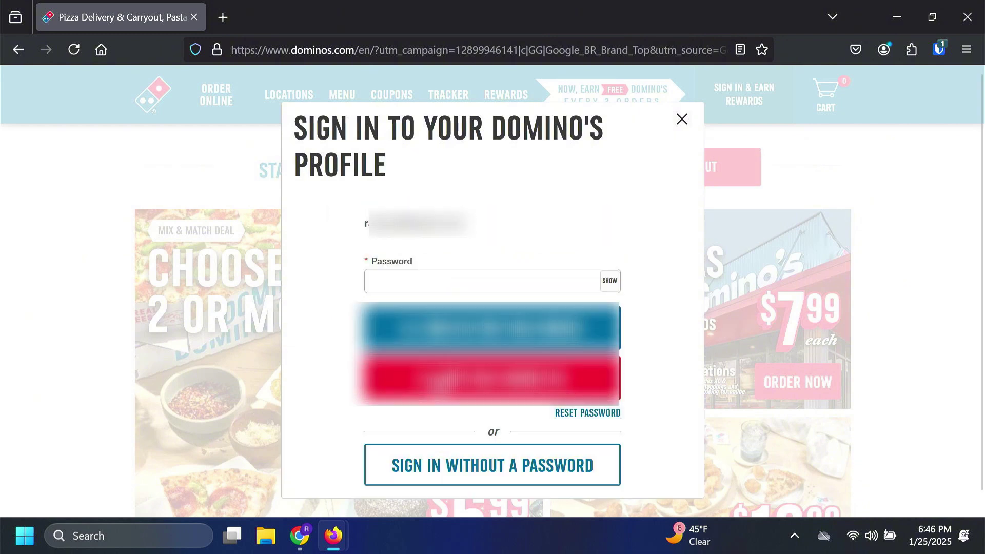
{"action": "left_click", "coordinate": [413, 281]}
{"action": "key", "text": "ctrl+v"}
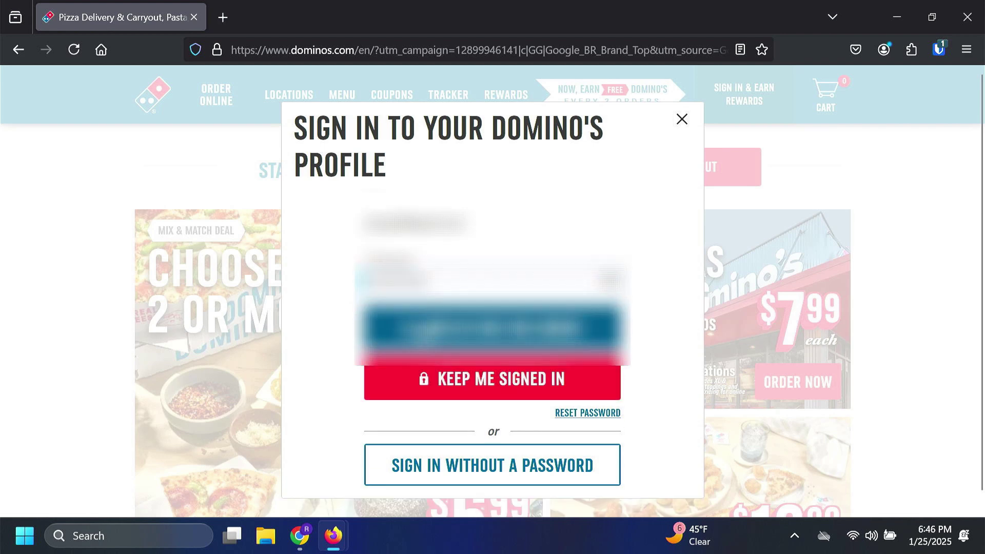
{"action": "key", "text": "Return"}
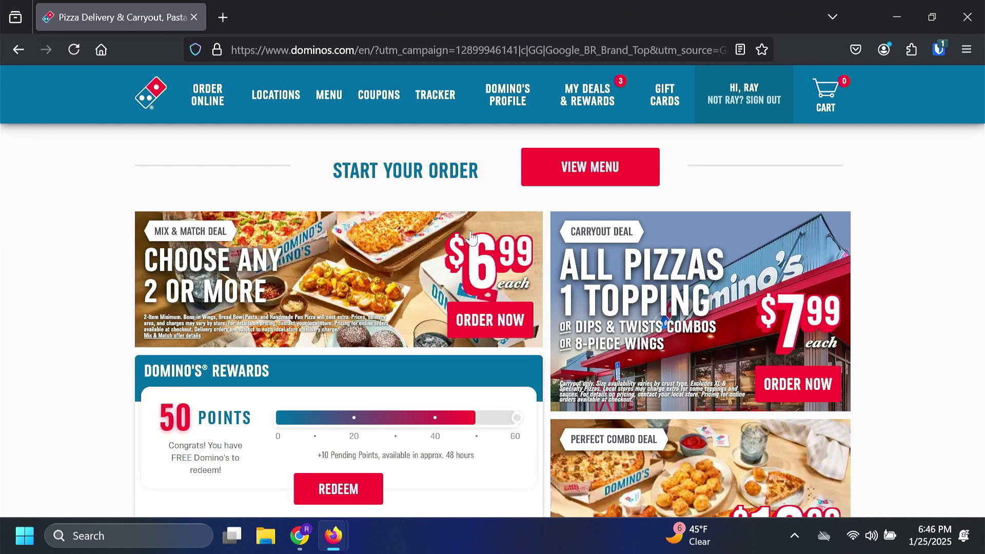
Minimize the Firefox browser window to reach the desktop
{"action": "key", "text": "super+Down"}
{"action": "key", "text": "Down"}
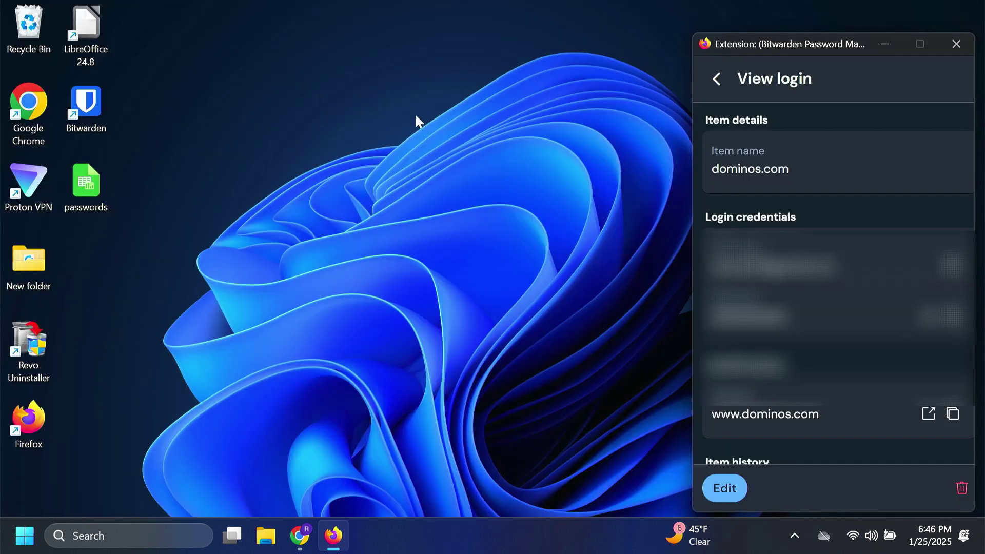